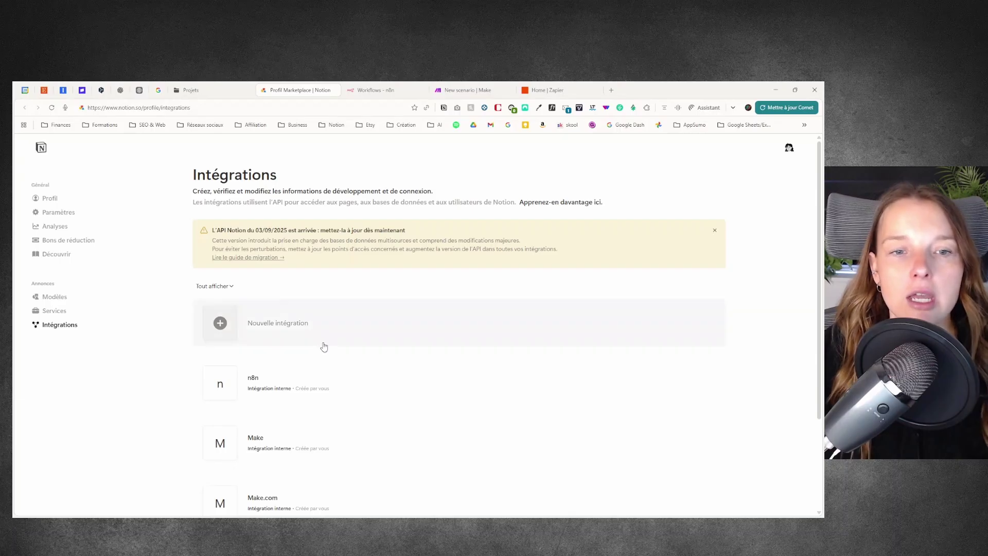
Step: Create an internal integration named 'n8n (démo)' linked to the main workspace and save it
scroll(320, 344, "down", 3)
scroll(356, 308, "up", 3)
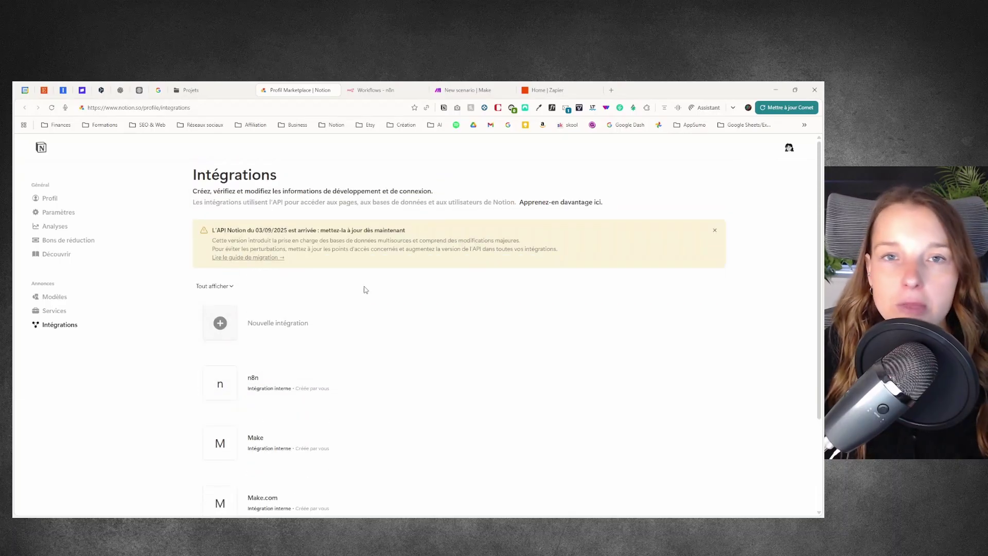
left_click(292, 325)
left_click(240, 202)
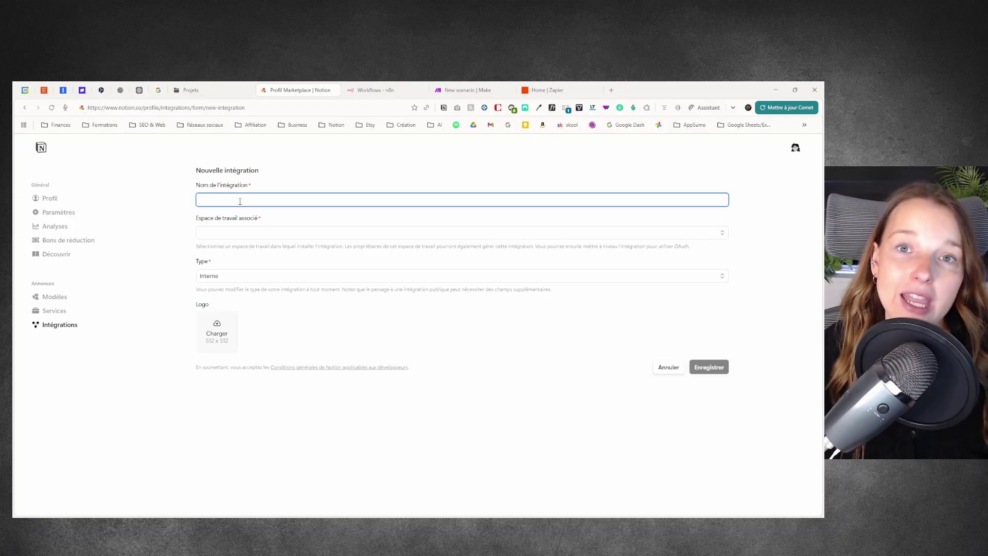
type("n8n (démo")
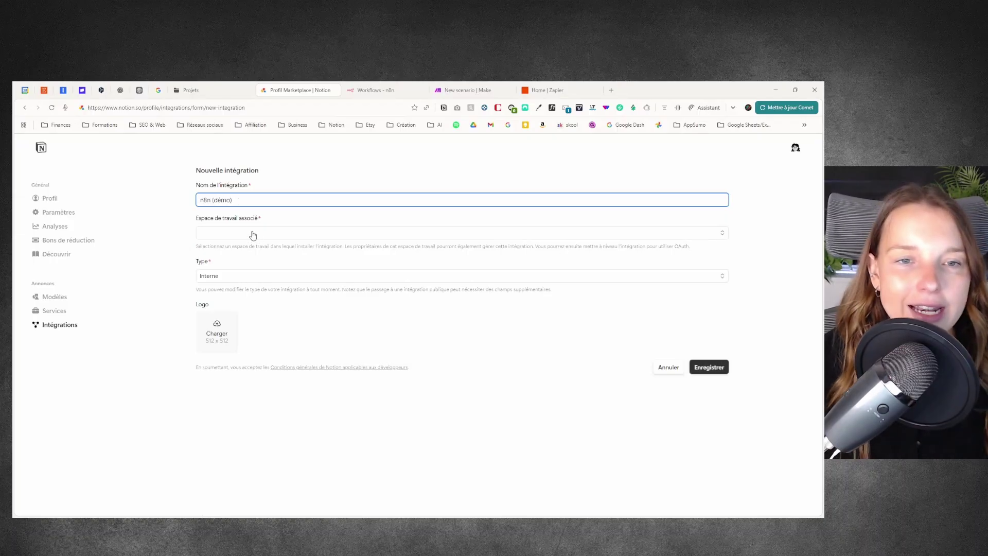
left_click(254, 233)
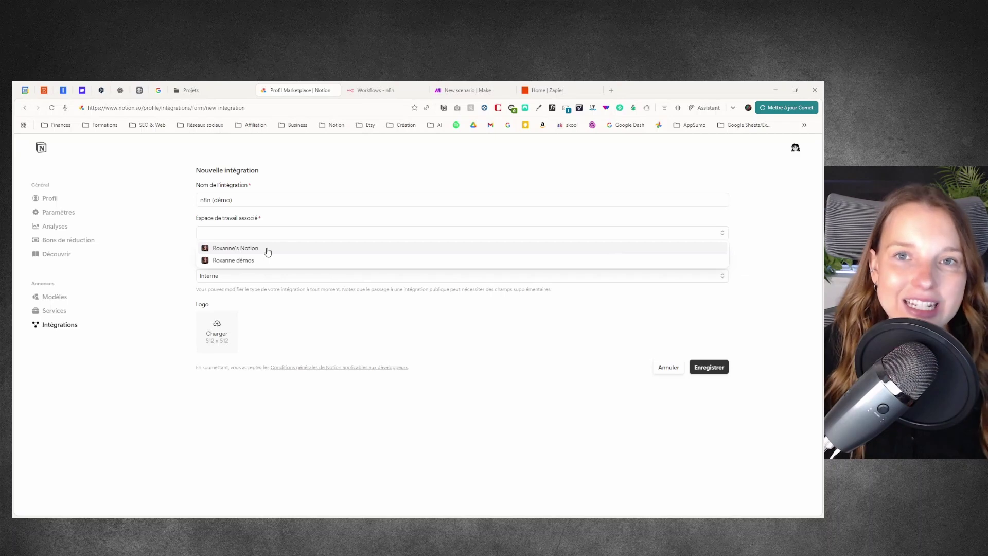
left_click(267, 249)
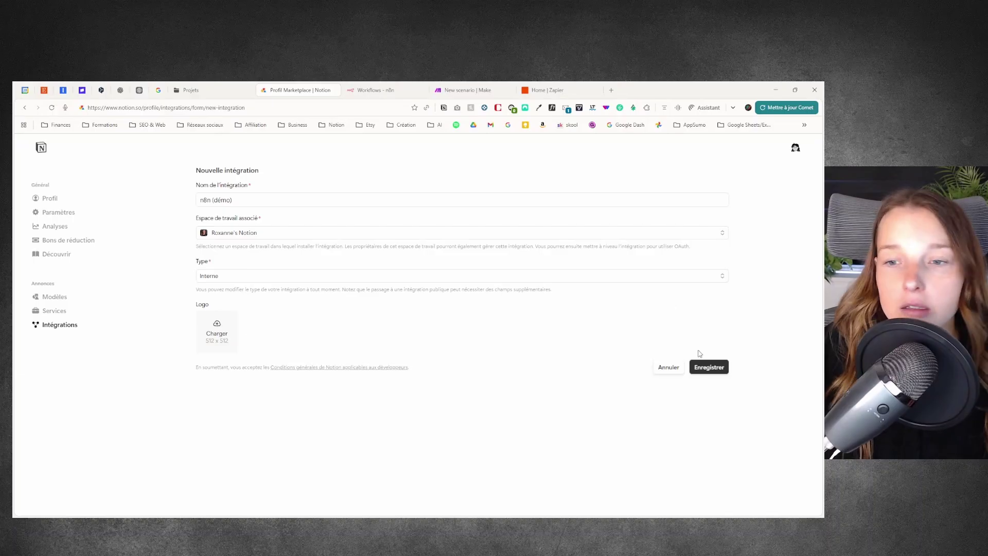
left_click(711, 371)
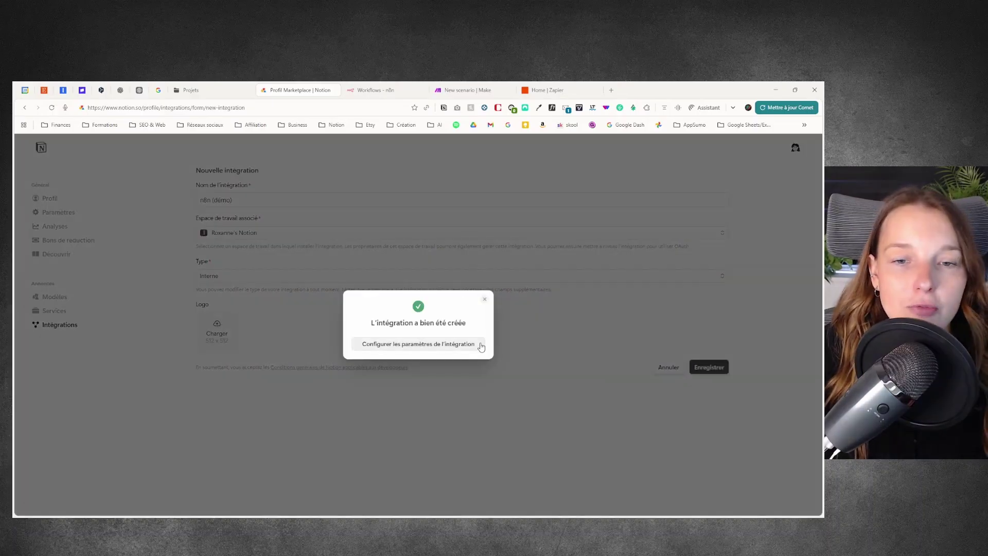
Step: Grant the n8n (démo) integration Lire les commentaires and Insérer des commentaires permissions
left_click(413, 347)
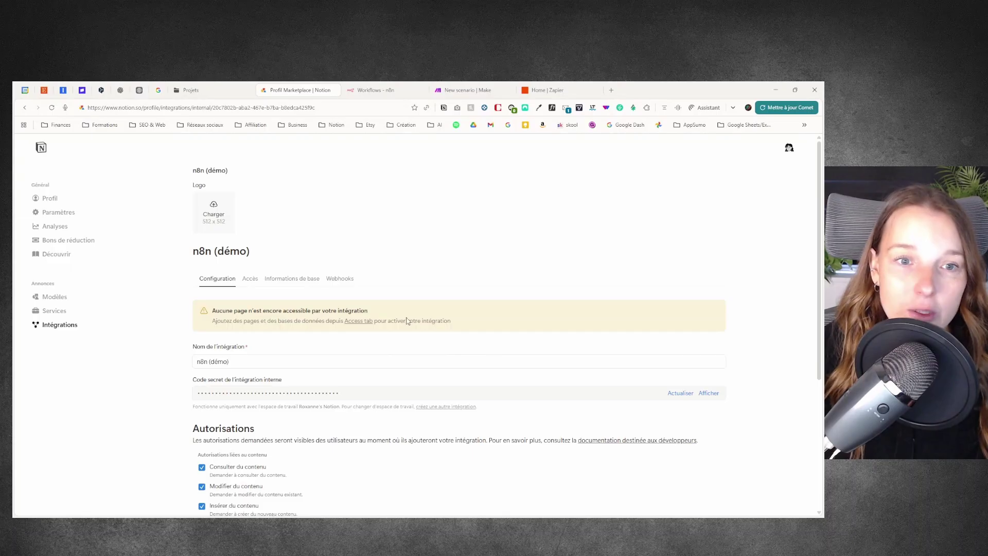
scroll(381, 308, "down", 3)
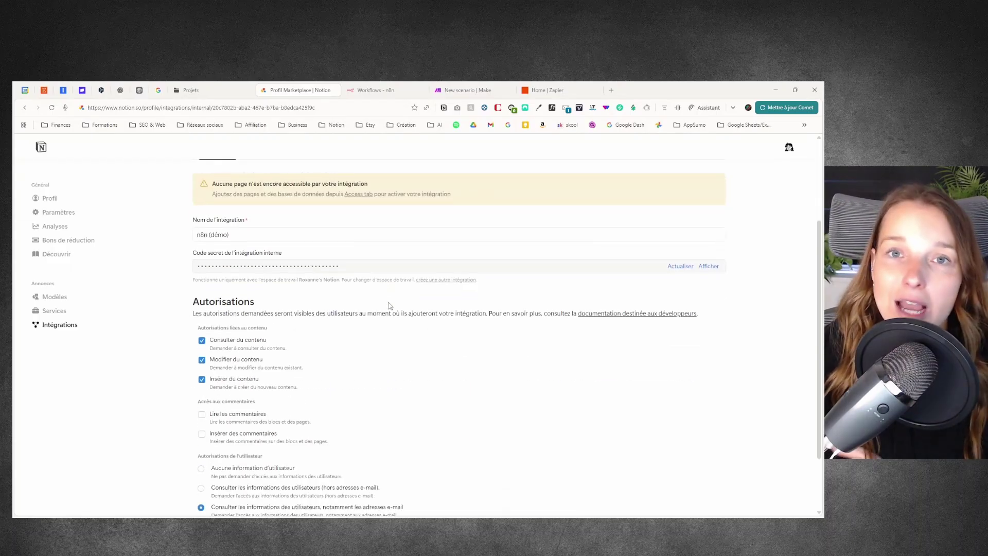
scroll(391, 308, "down", 1)
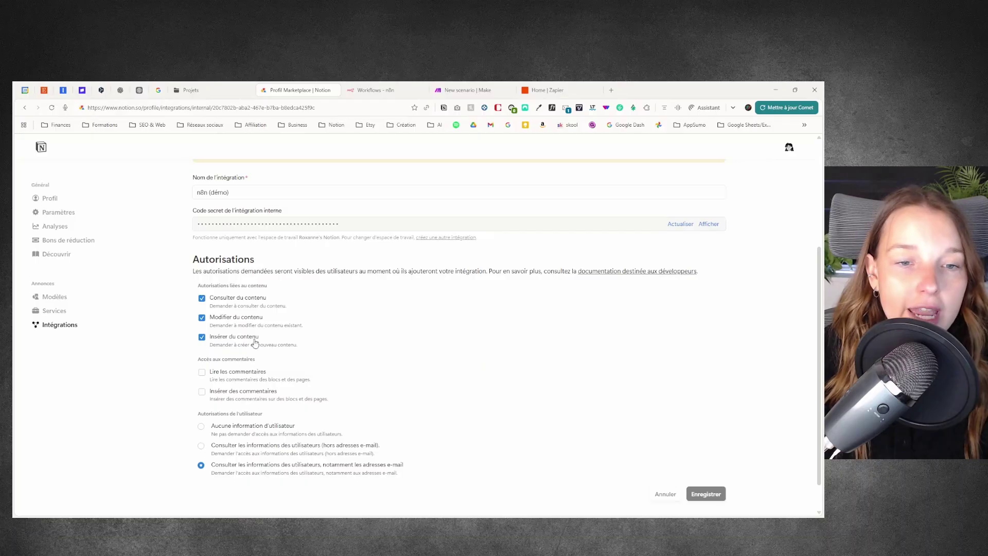
left_click(203, 374)
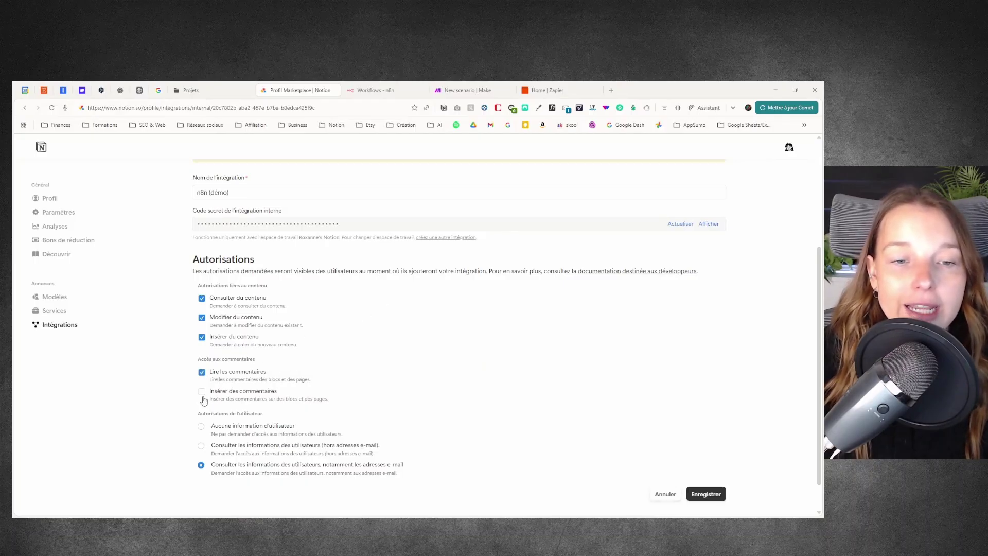
left_click(201, 393)
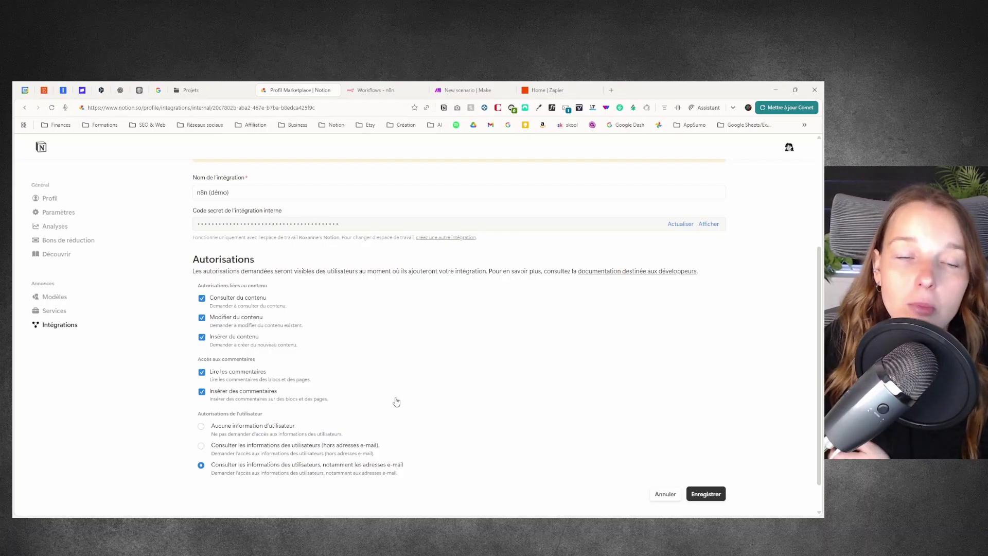
scroll(328, 400, "up", 3)
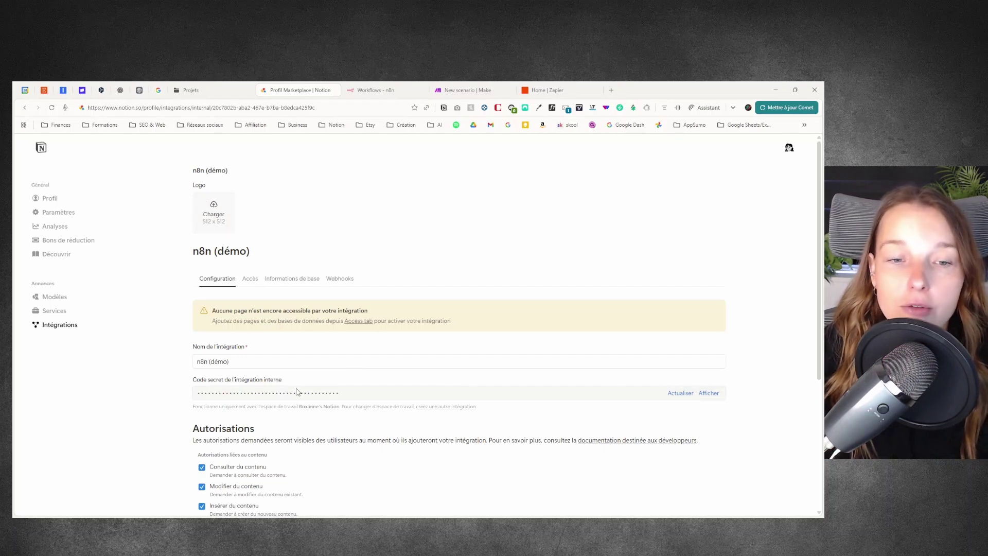
Step: Reveal and copy the integration's internal secret, then go to the n8n Workflows tab
left_click_drag(193, 379, 294, 380)
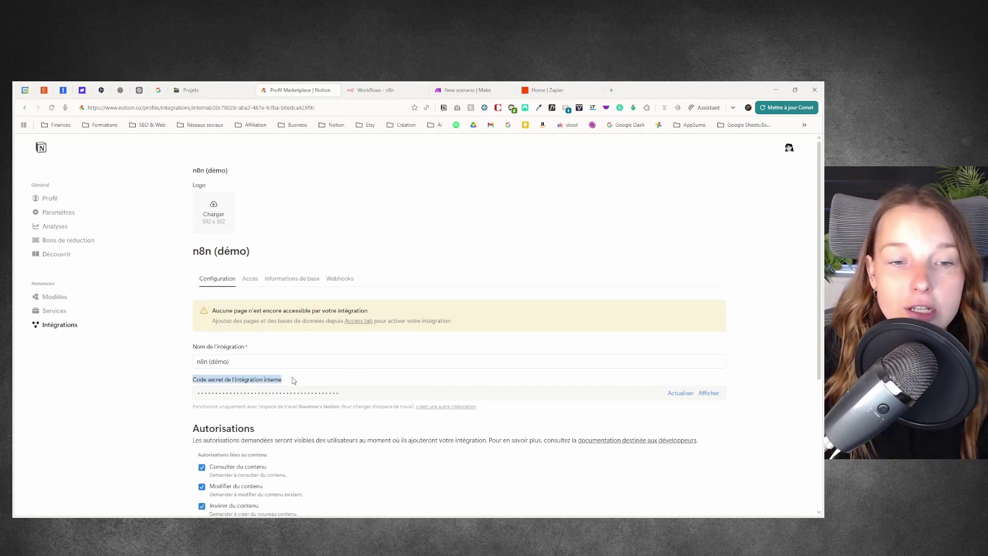
left_click(306, 382)
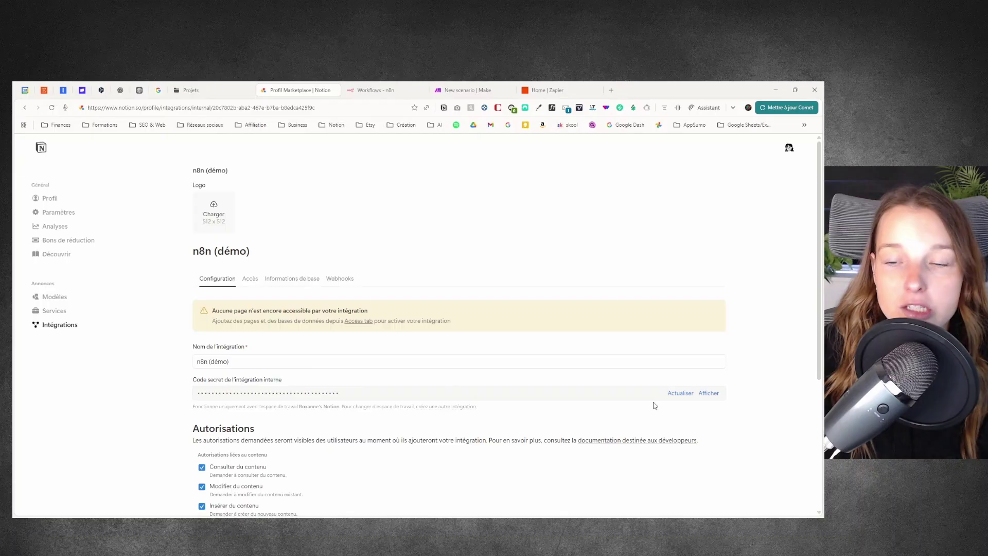
left_click(710, 394)
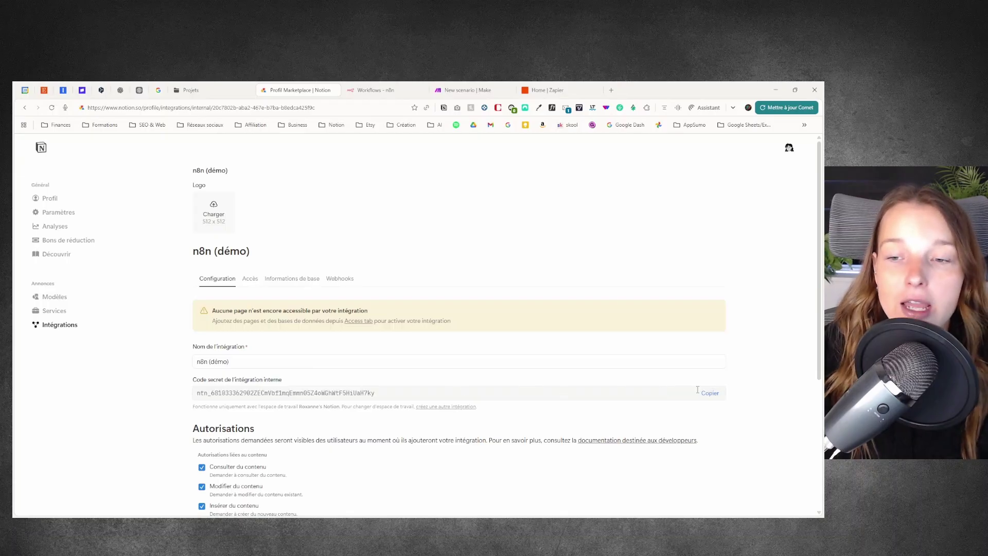
left_click(712, 395)
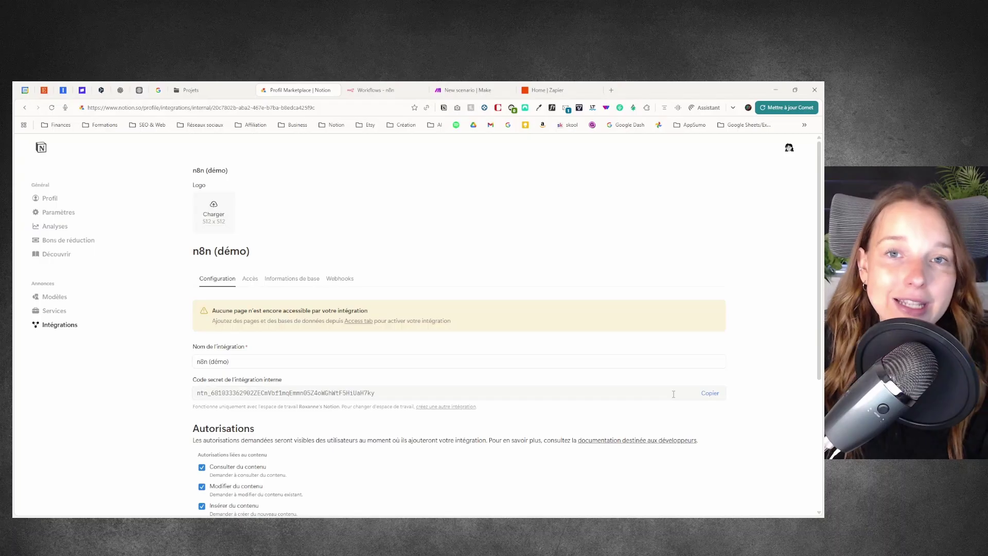
left_click(710, 393)
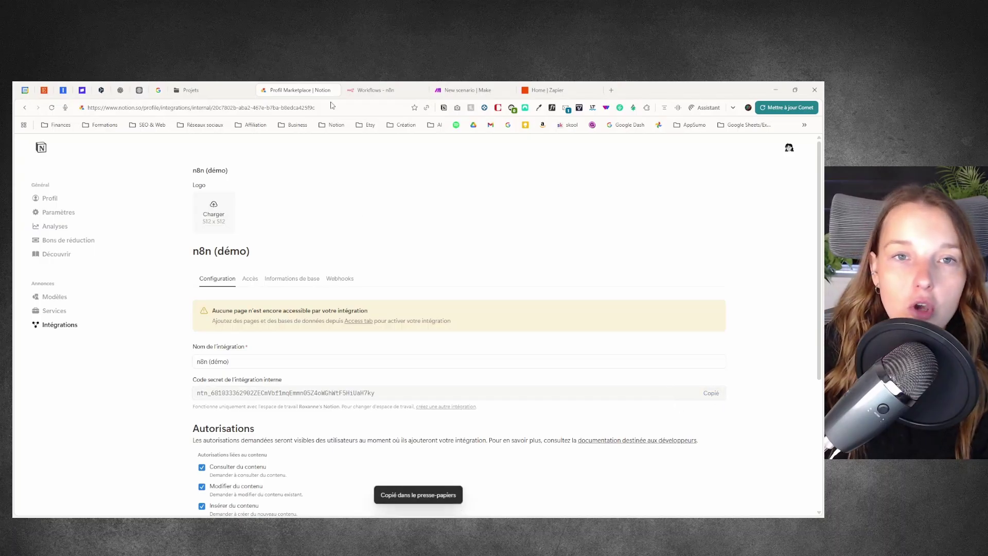
left_click(366, 88)
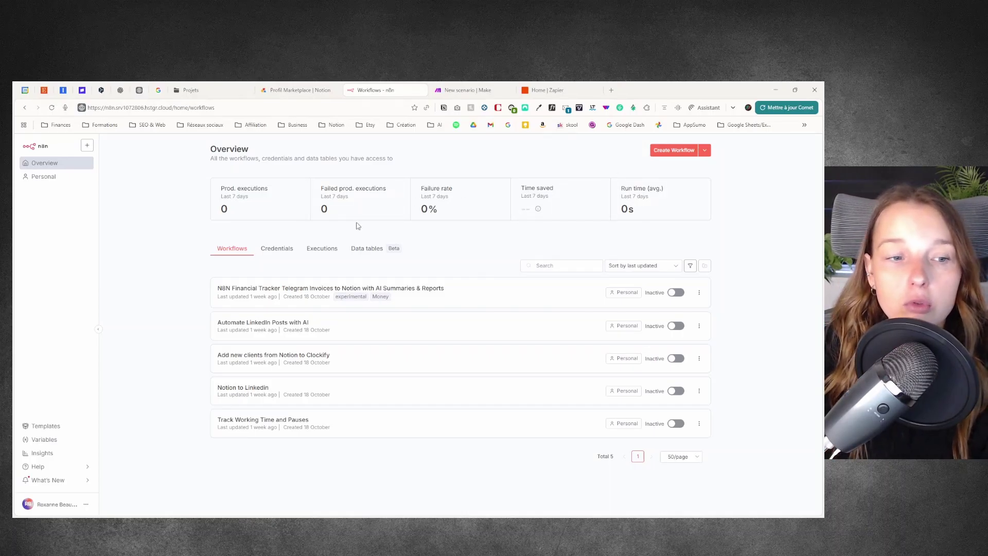
Step: Create a new workflow starting with a Notion Trigger on 'Page Added to Database'
left_click(674, 150)
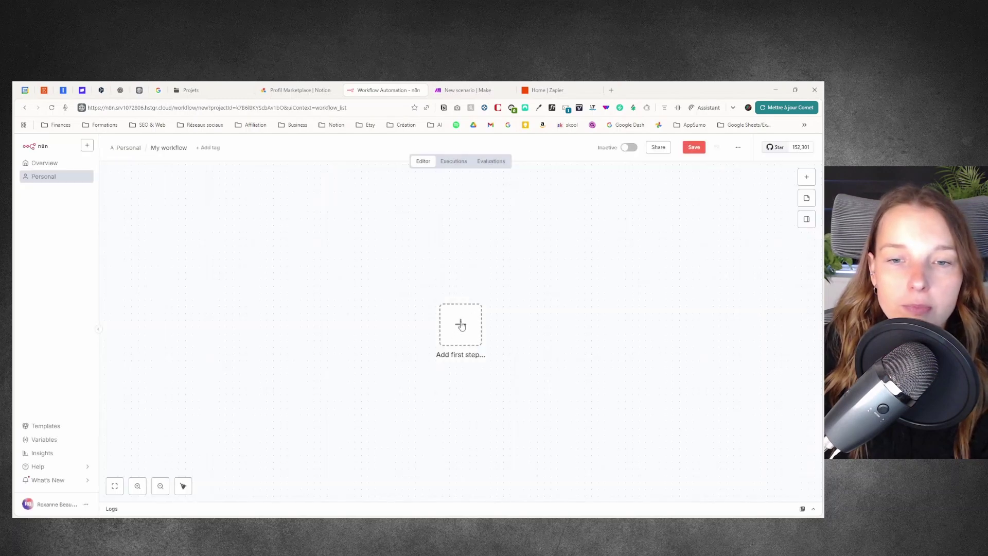
left_click(461, 325)
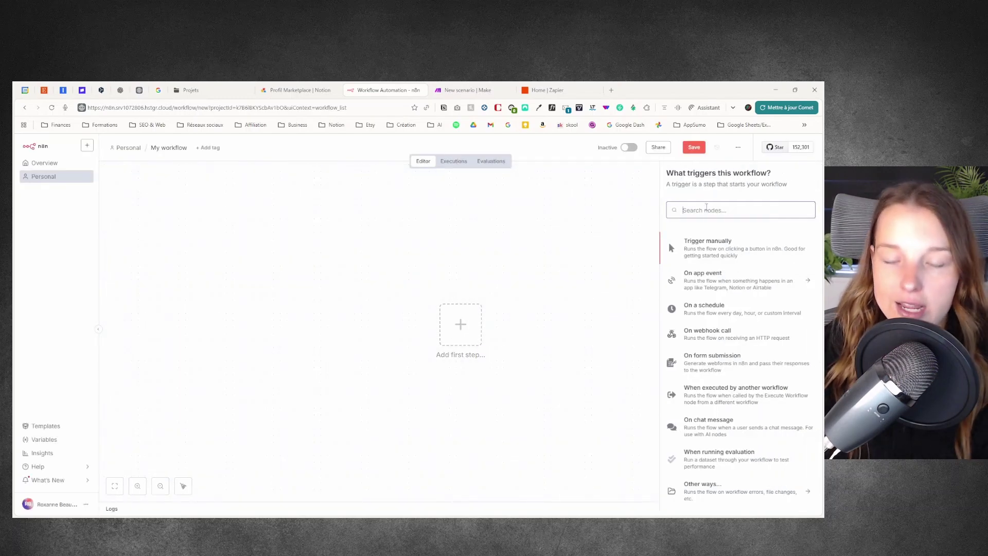
type("notion")
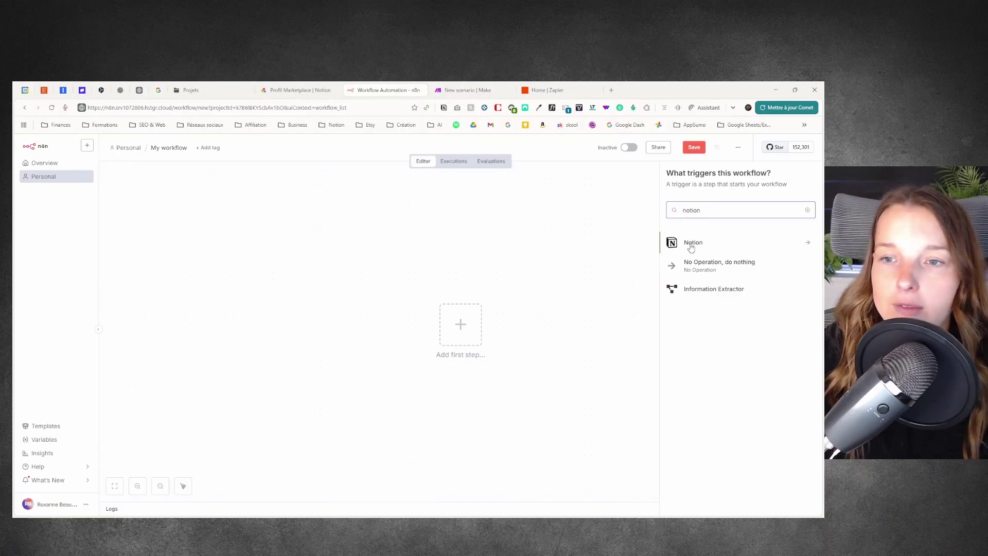
left_click(691, 247)
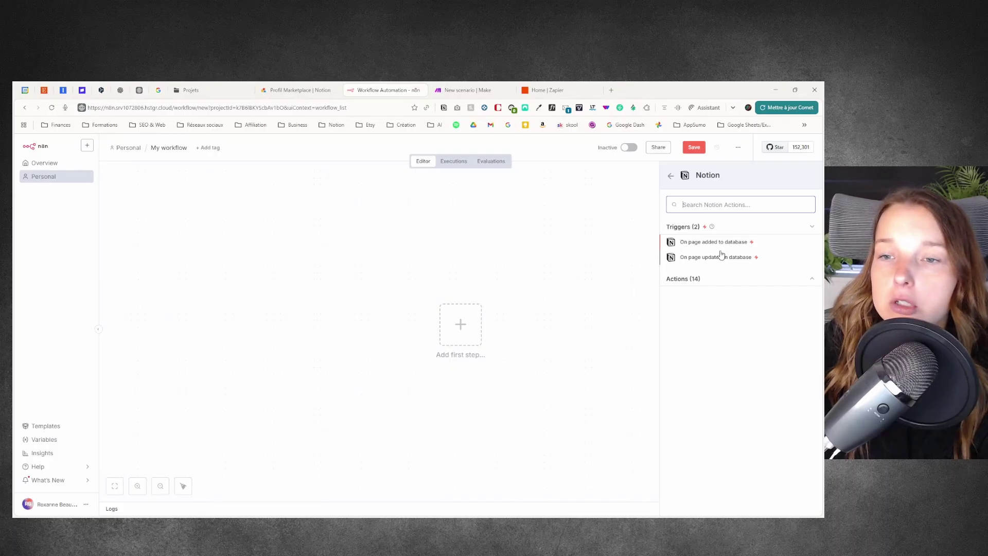
left_click(704, 245)
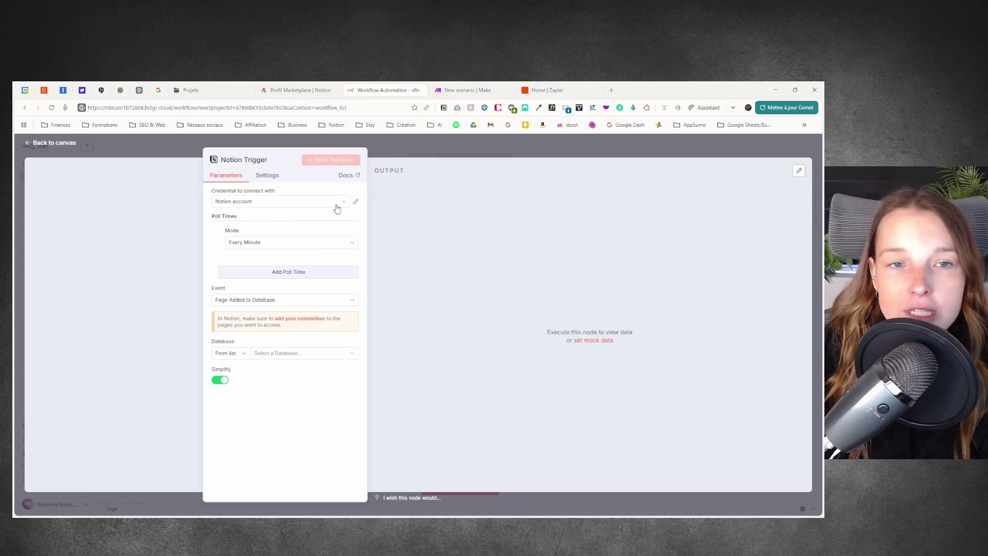
Step: Create a new Notion credential by pasting the integration secret, then save and test it
left_click(295, 206)
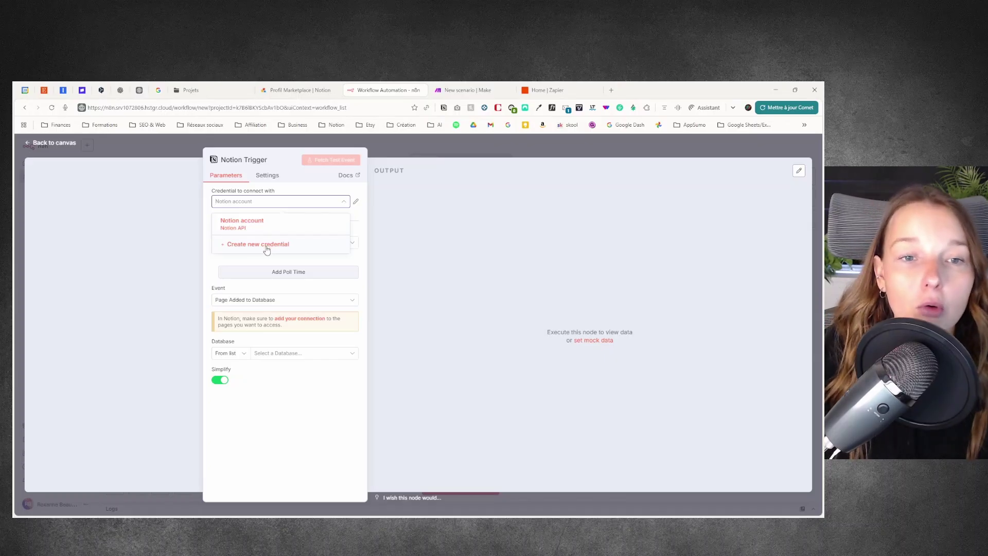
left_click(267, 250)
key("ctrl+v")
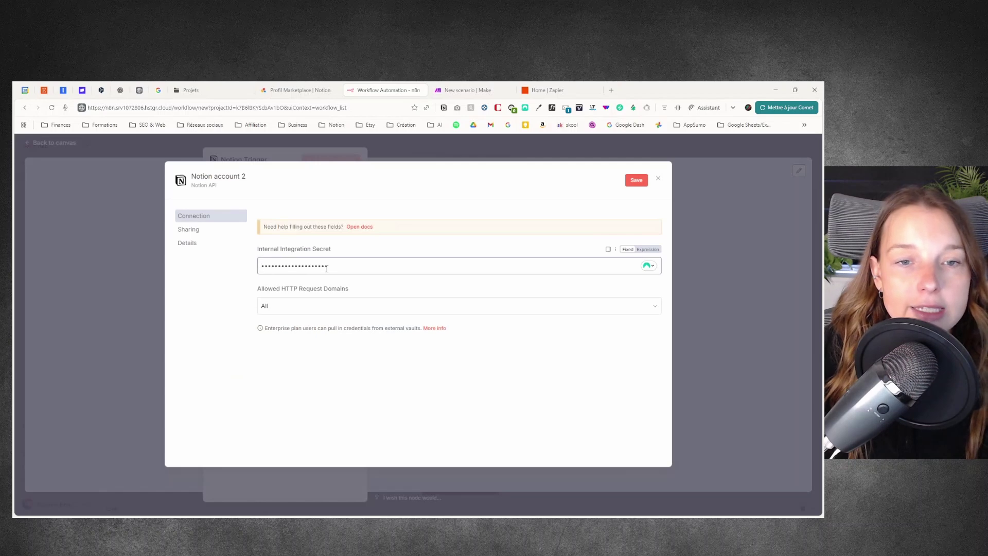
left_click(399, 262)
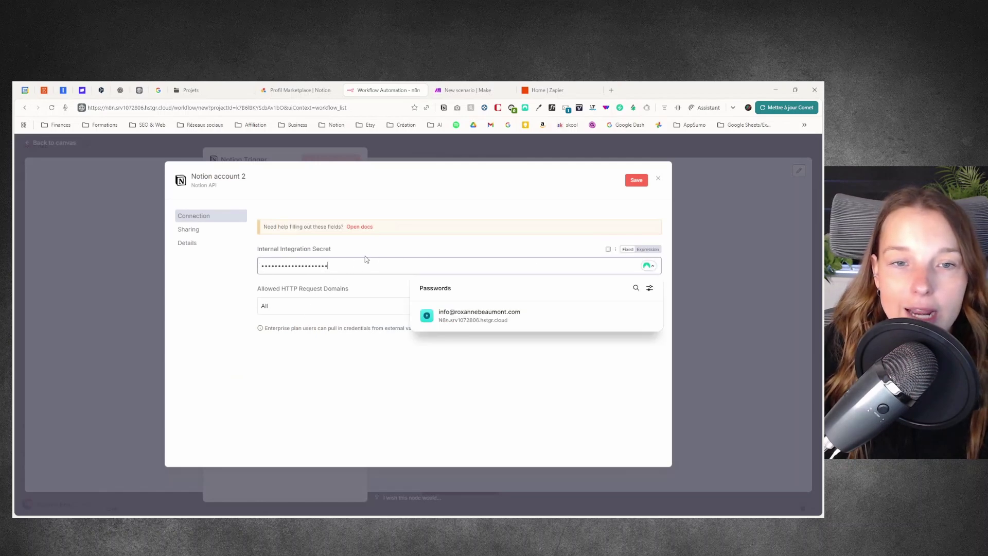
key("ctrl+a")
key("ctrl+v")
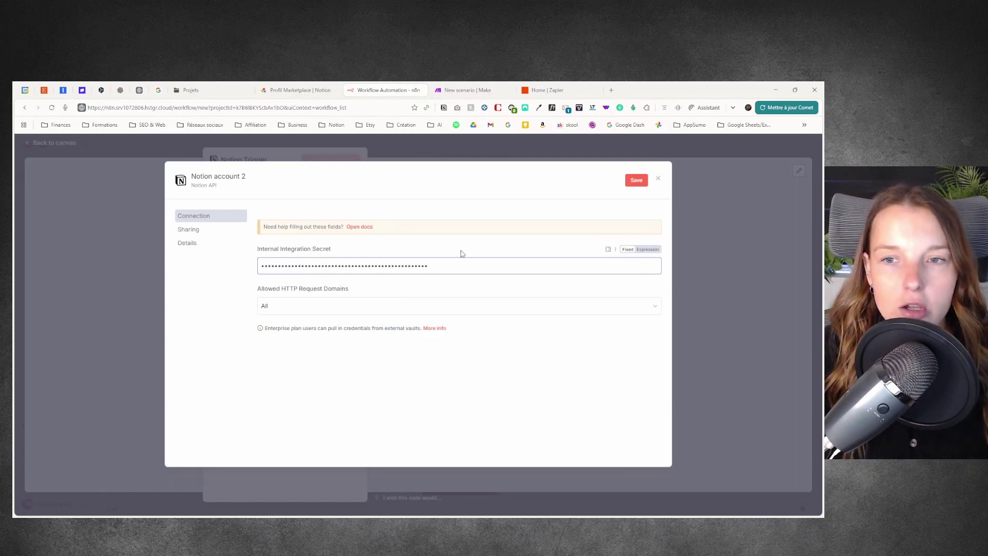
left_click_drag(250, 255, 338, 256)
left_click(375, 252)
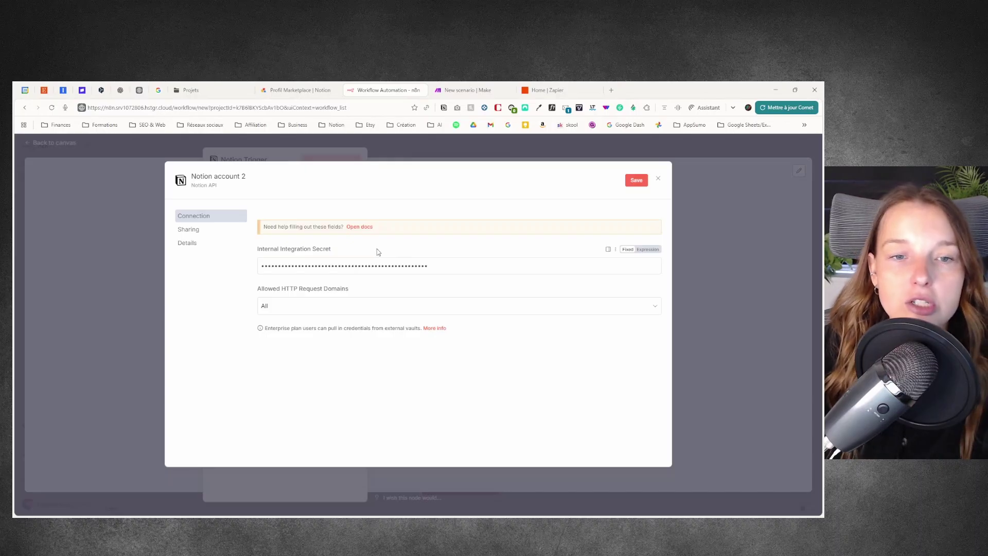
left_click(637, 181)
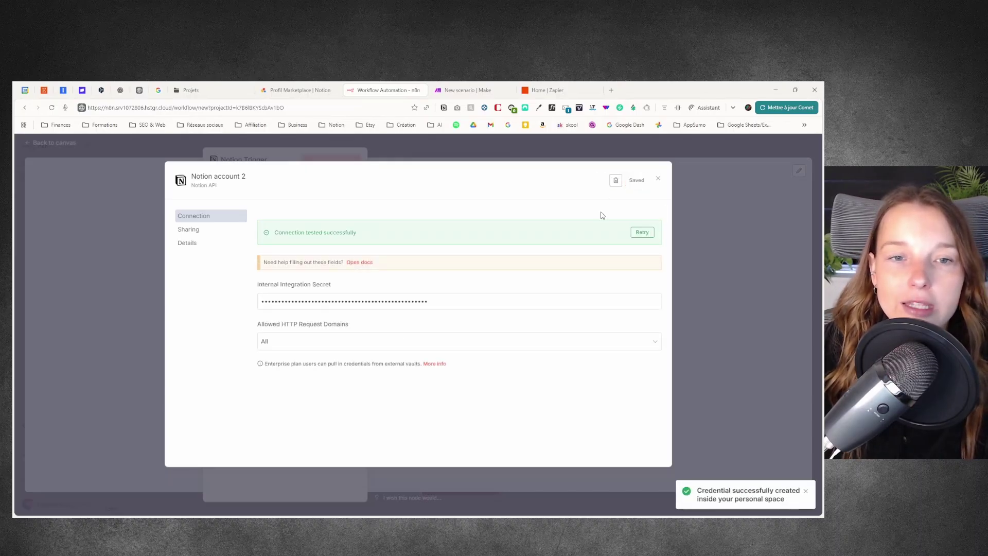
Step: Select 'Notion account 2' as the Notion Trigger's credential
left_click_drag(274, 232, 391, 239)
left_click(411, 237)
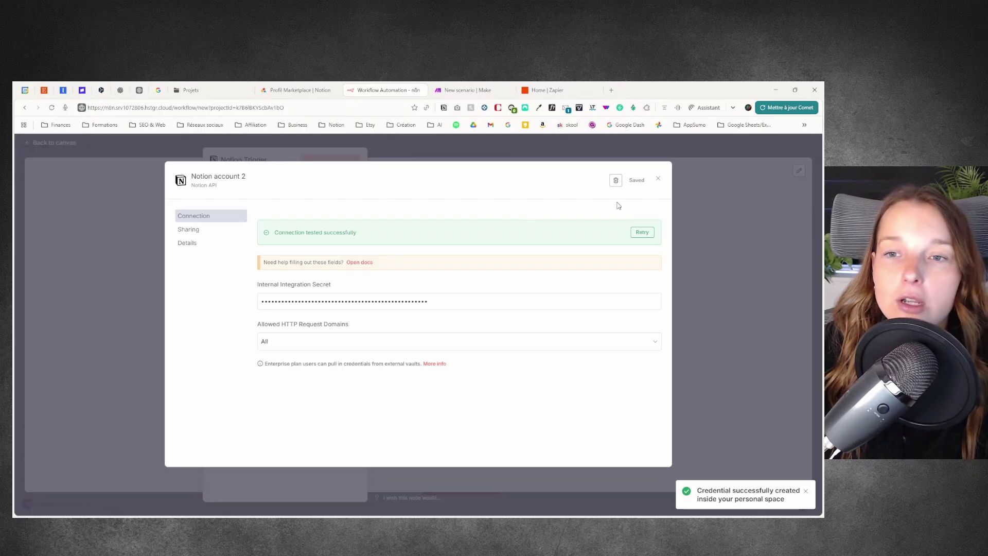
left_click(660, 180)
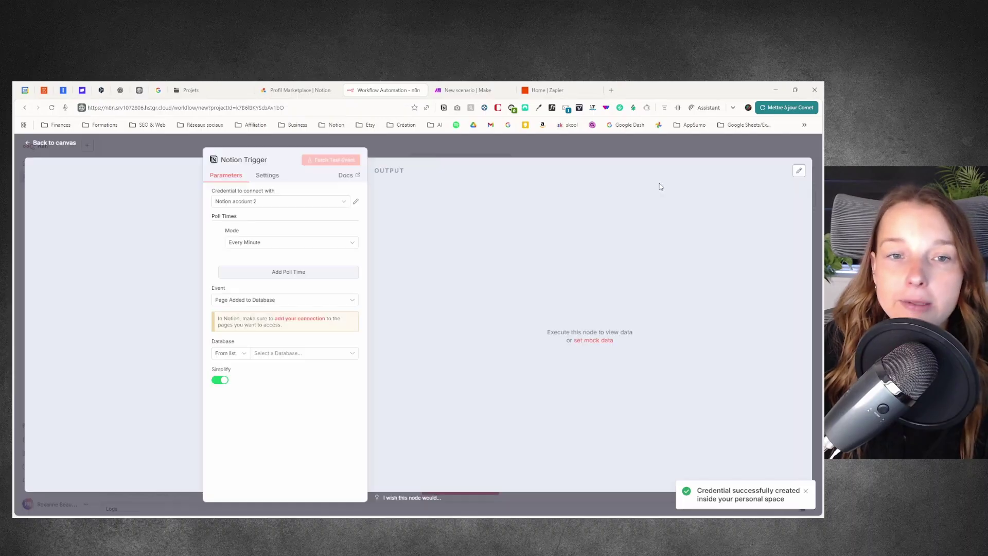
left_click(322, 203)
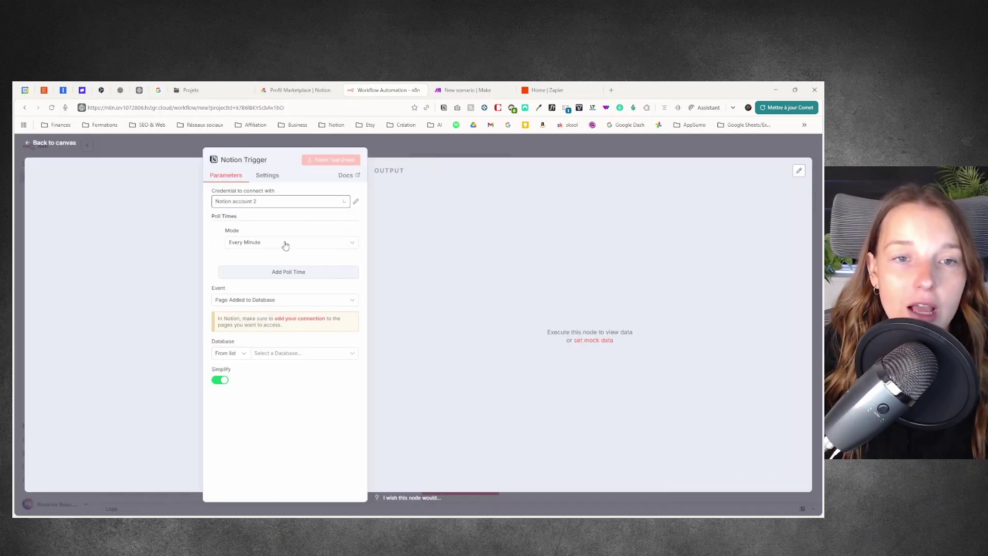
left_click(278, 247)
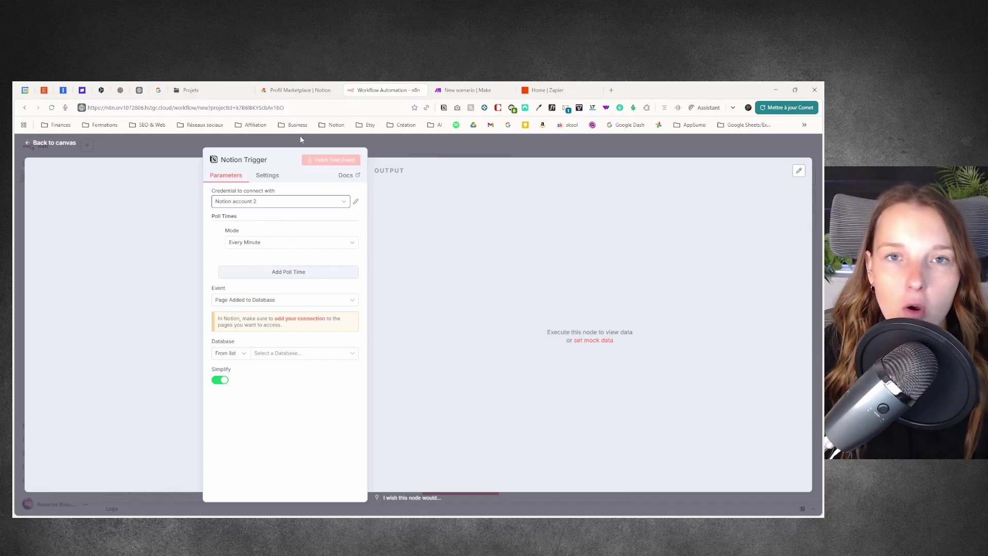
Step: Open the Projets database's Par statut board view as a full page
left_click(191, 90)
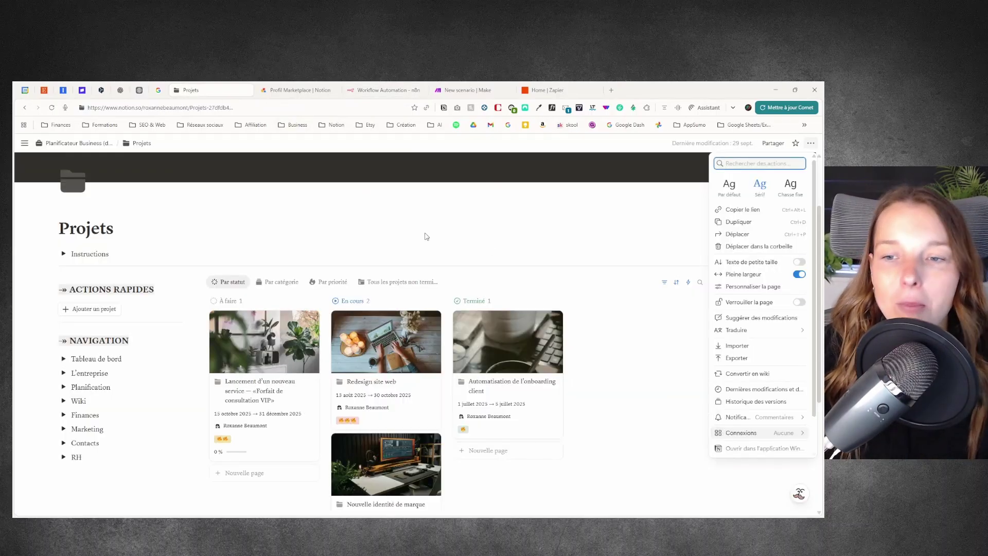
left_click(618, 268)
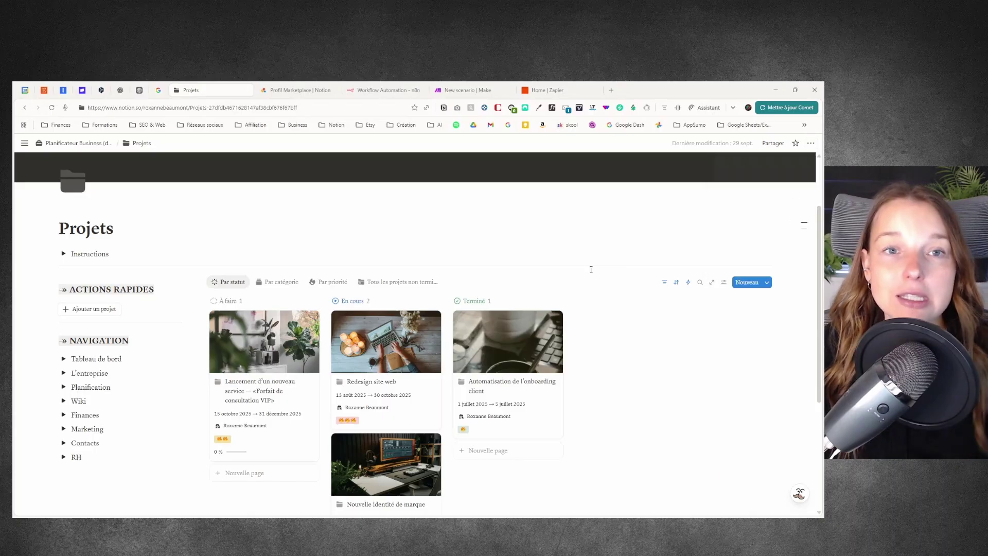
left_click(231, 283)
left_click(252, 350)
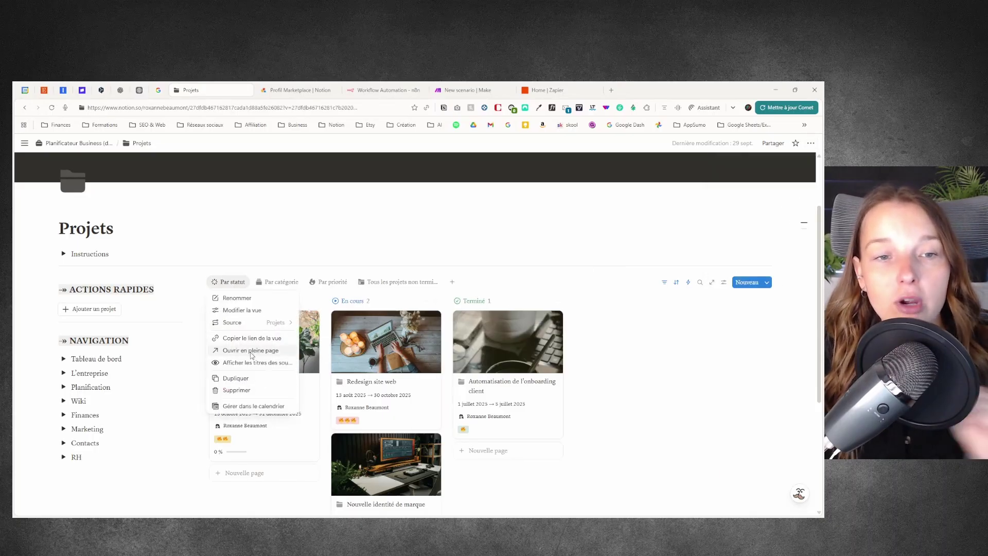
Step: Add n8n (démo) as a connection to the Projets page and confirm its access
left_click(811, 144)
mouse_move(752, 351)
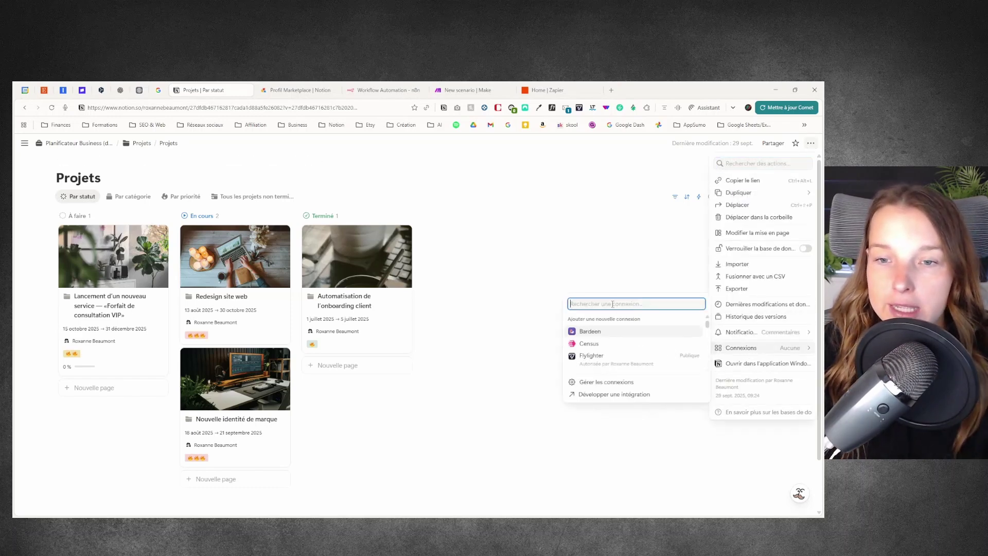
type("n8n")
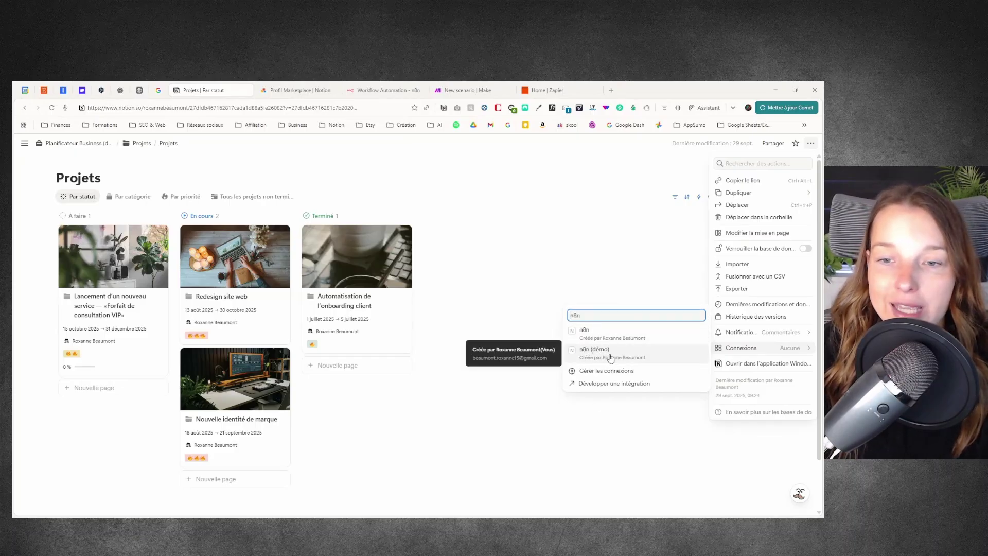
left_click(611, 355)
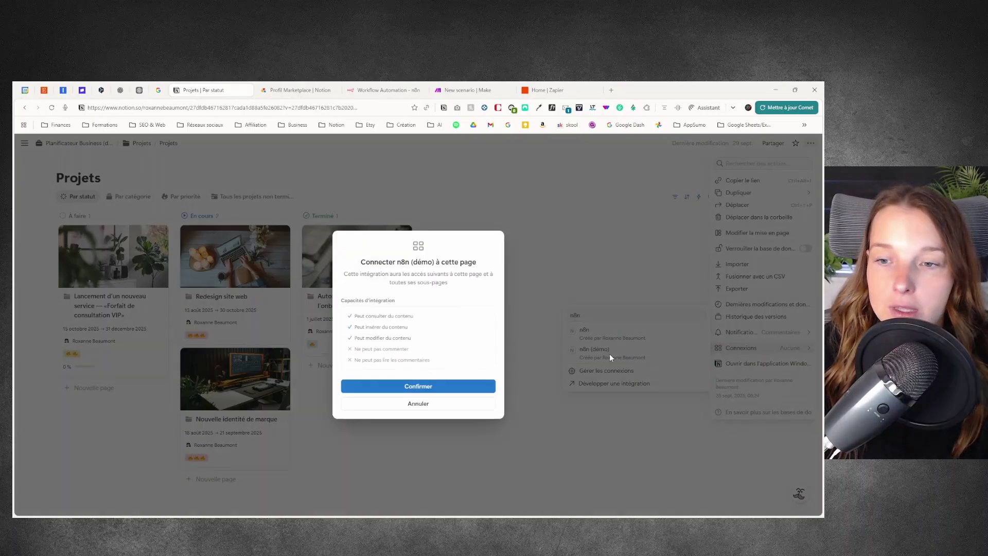
left_click(429, 386)
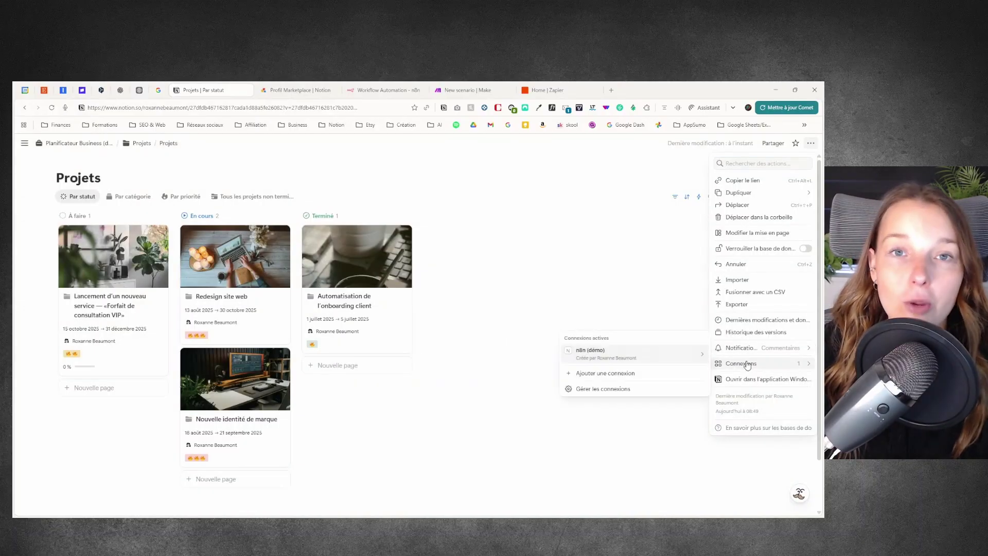
mouse_move(591, 361)
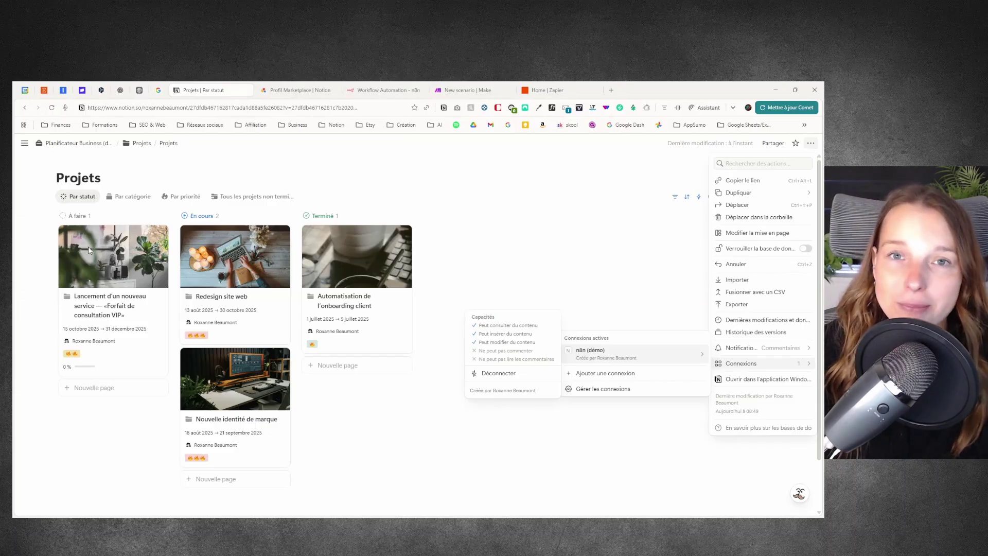
left_click(297, 89)
left_click(252, 280)
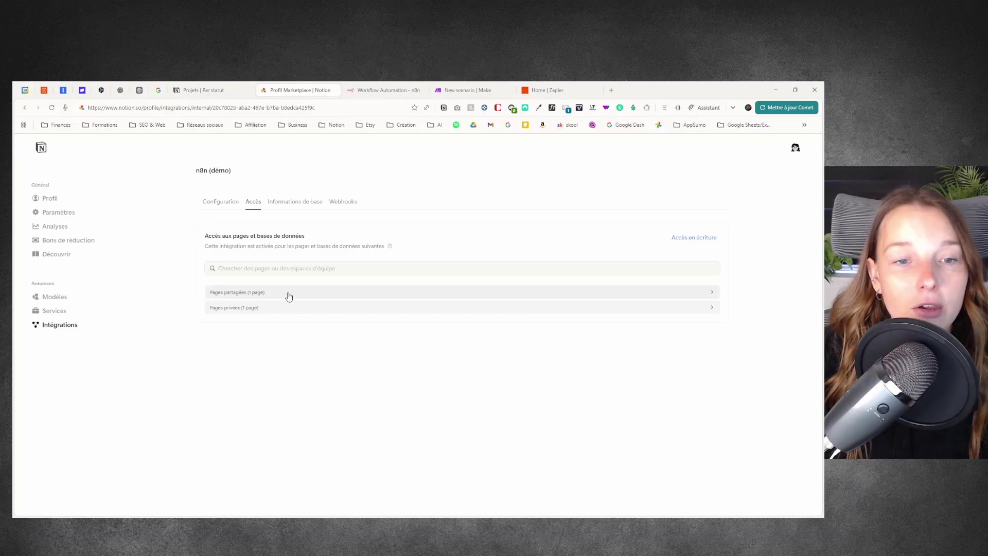
left_click(288, 297)
left_click(269, 339)
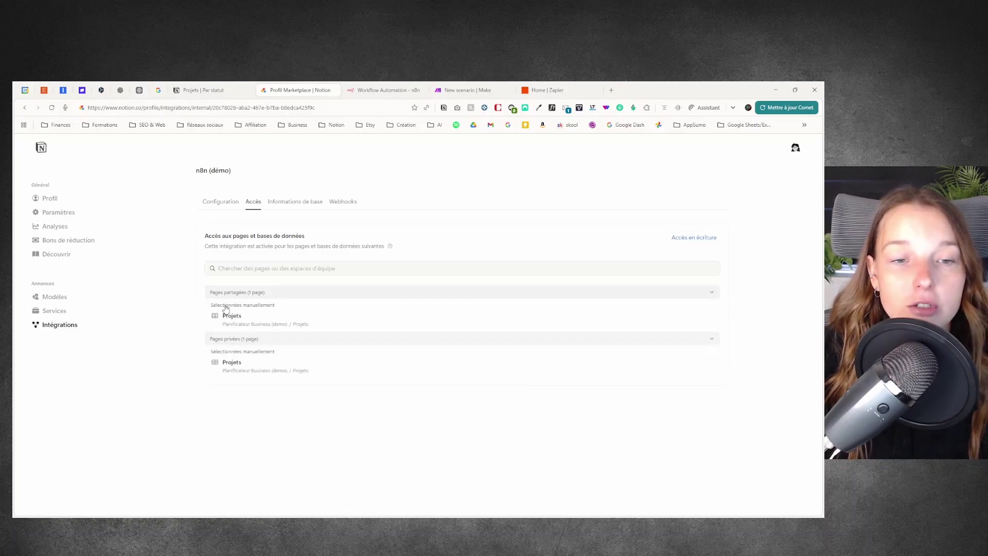
left_click(280, 269)
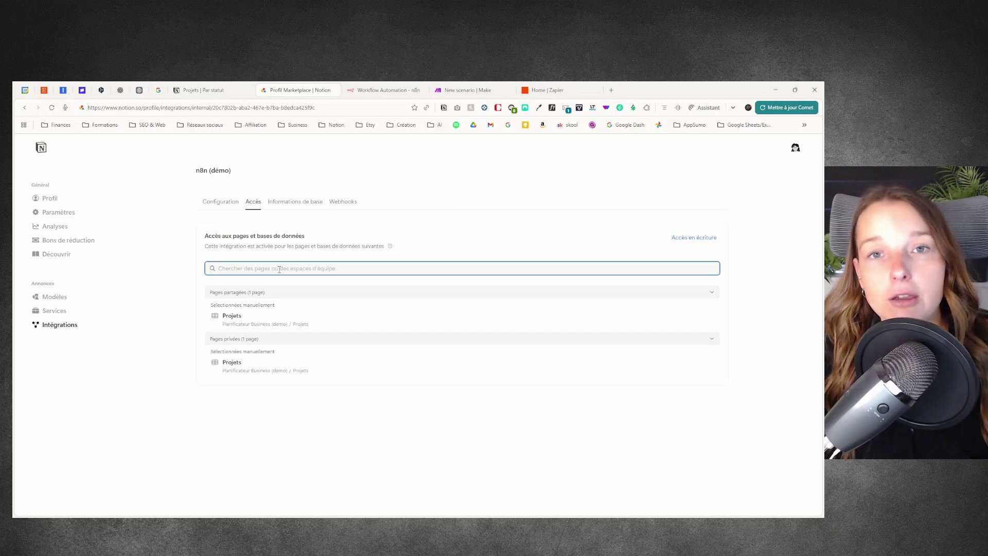
key("ctrl+shift+Tab")
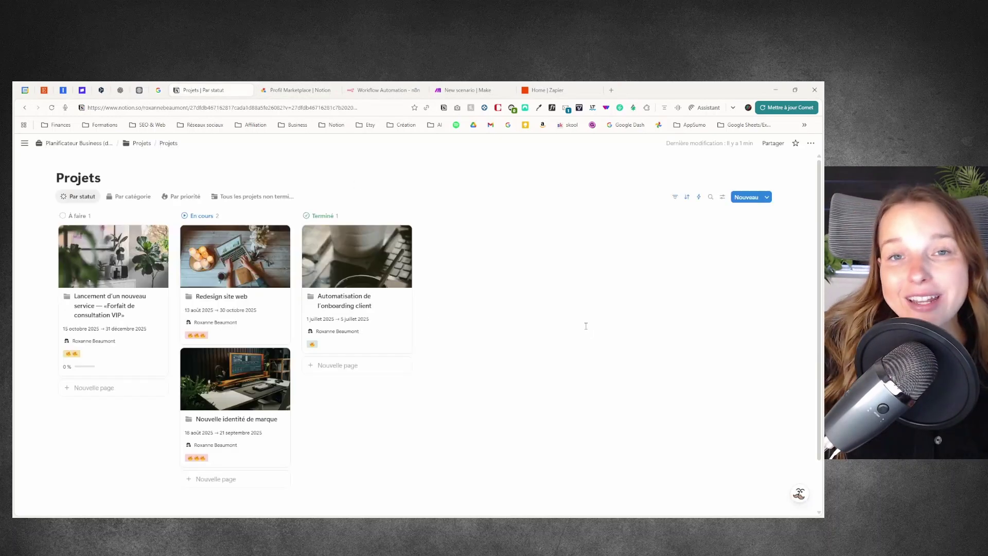
Step: Reach Notion's new-integration form via Connexions > Développer une intégration, then go to Make
left_click(811, 143)
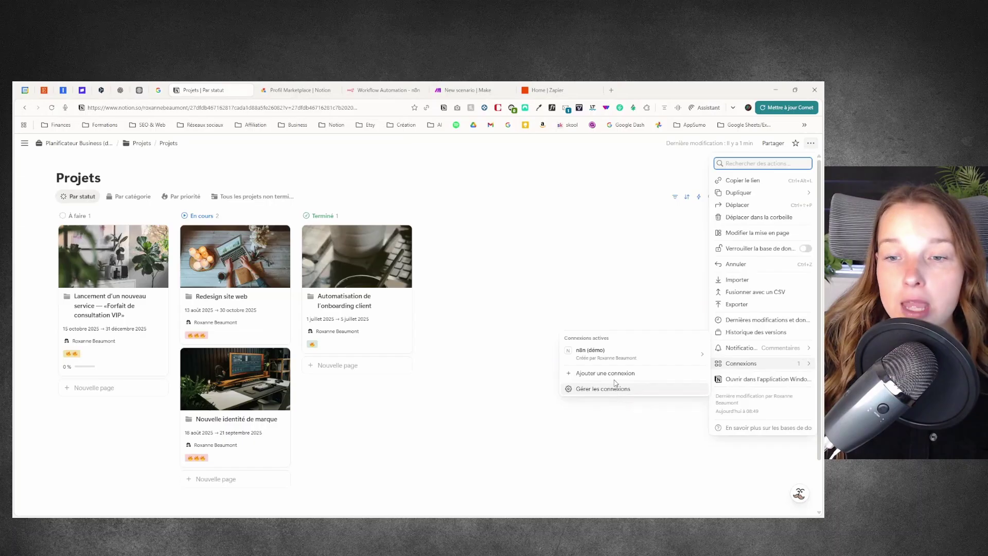
left_click(607, 374)
left_click(616, 418)
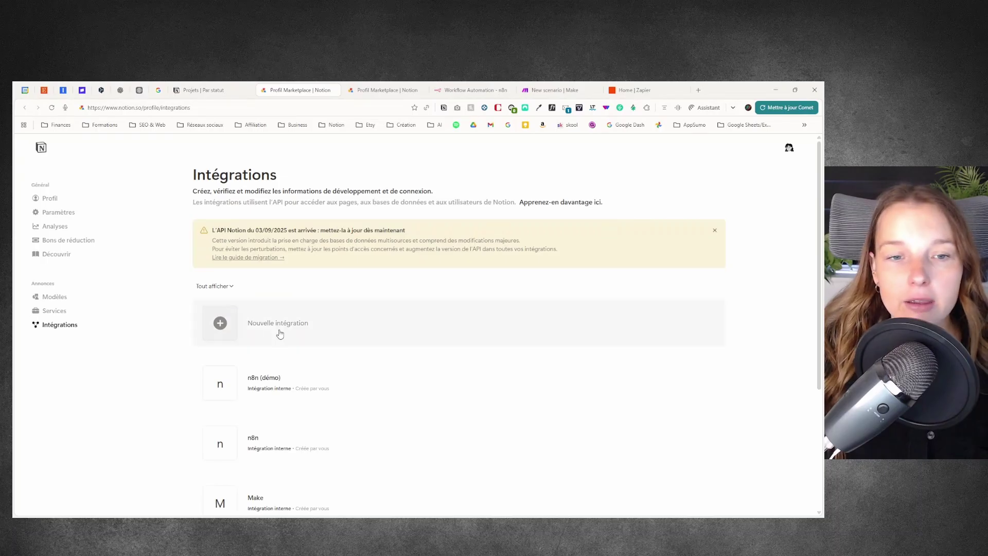
left_click(279, 332)
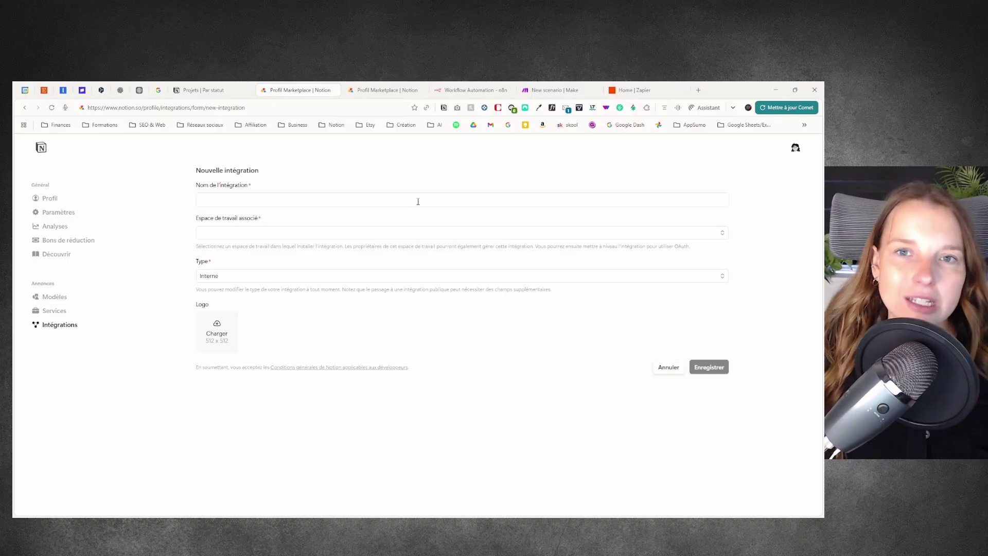
left_click(536, 90)
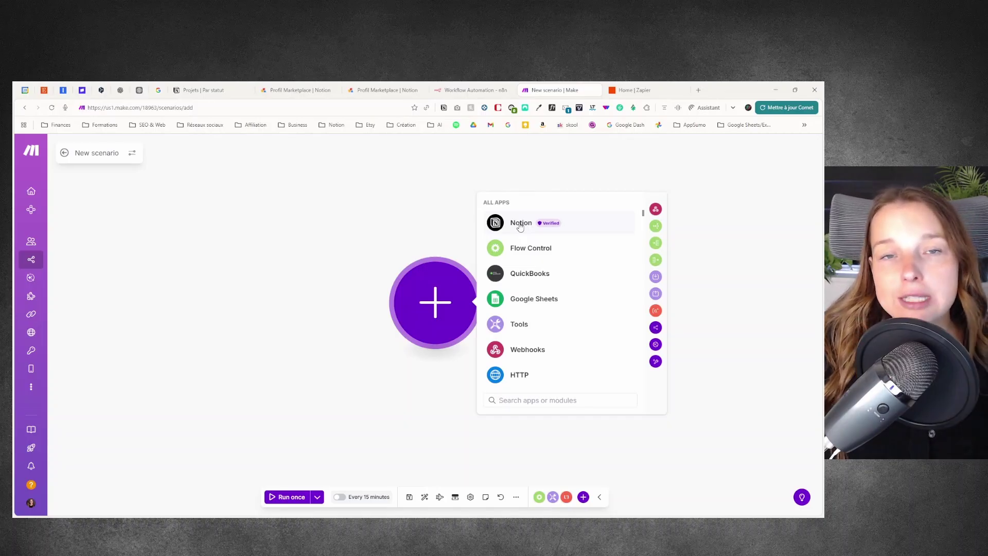
Step: Add a Notion 'Watch Data Source Items' module with a new Notion Internal connection using the pasted token
left_click(520, 225)
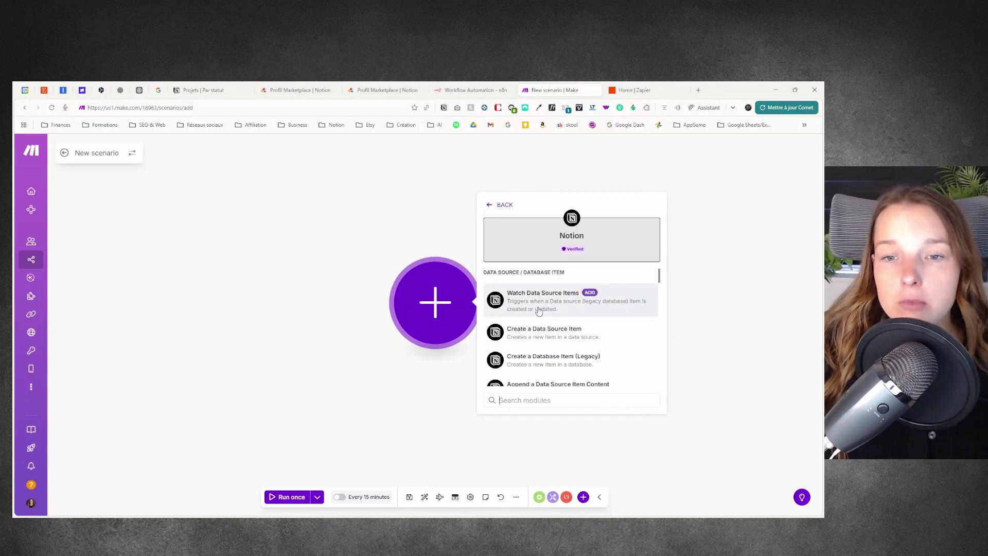
left_click(563, 305)
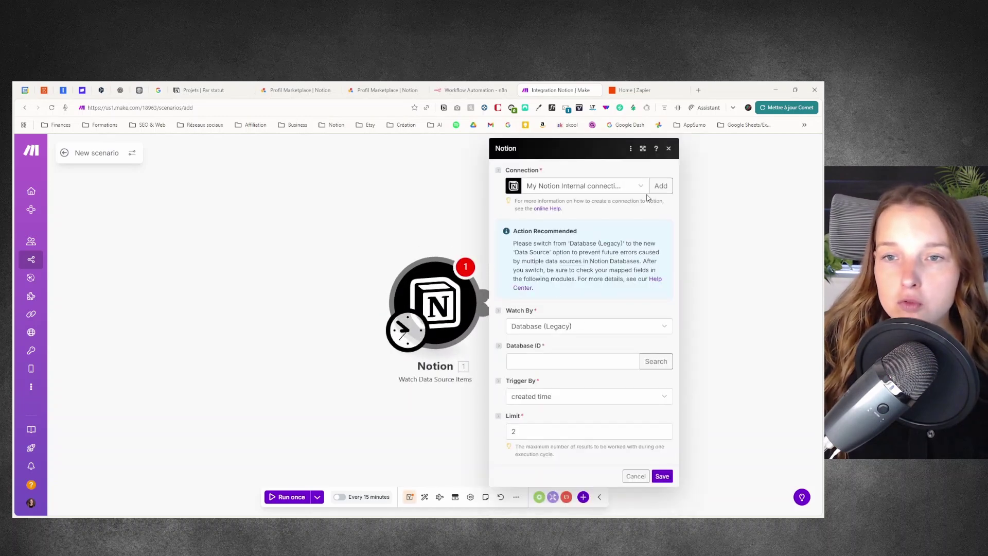
left_click(661, 185)
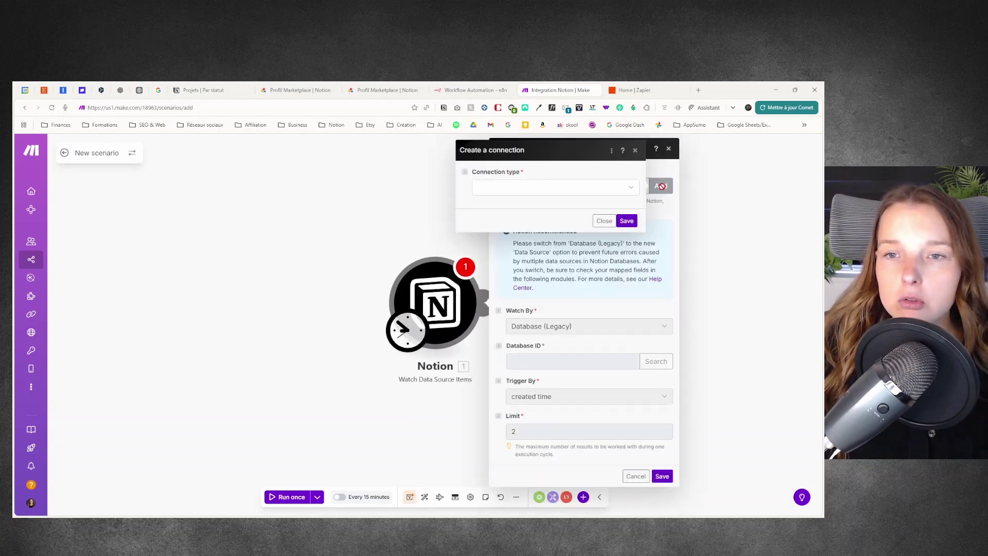
left_click(628, 188)
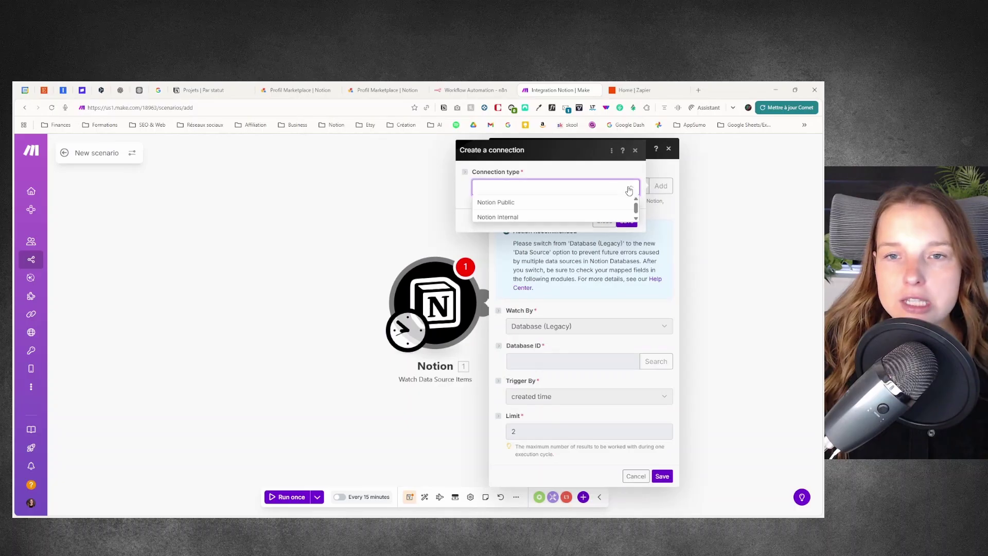
left_click(512, 218)
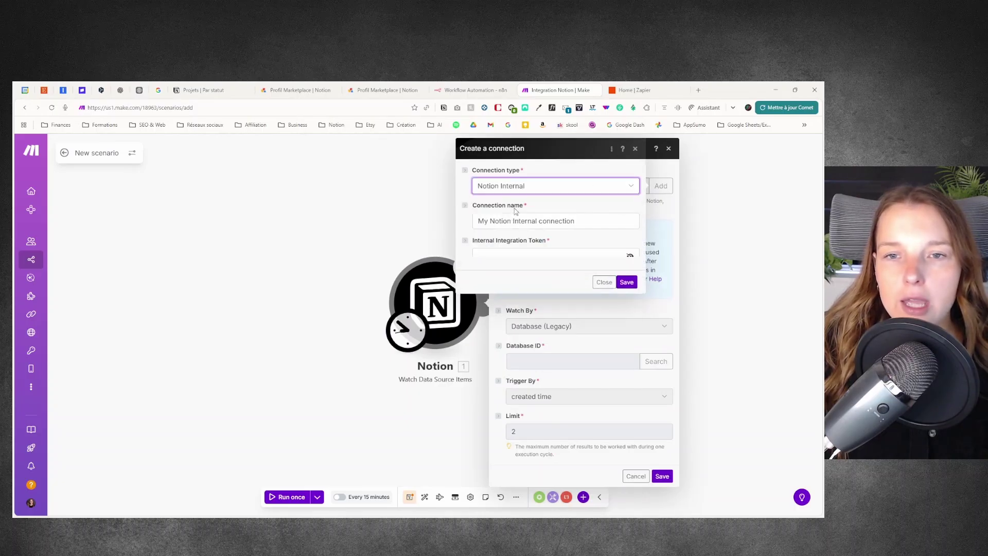
left_click(548, 256)
key("ctrl+v")
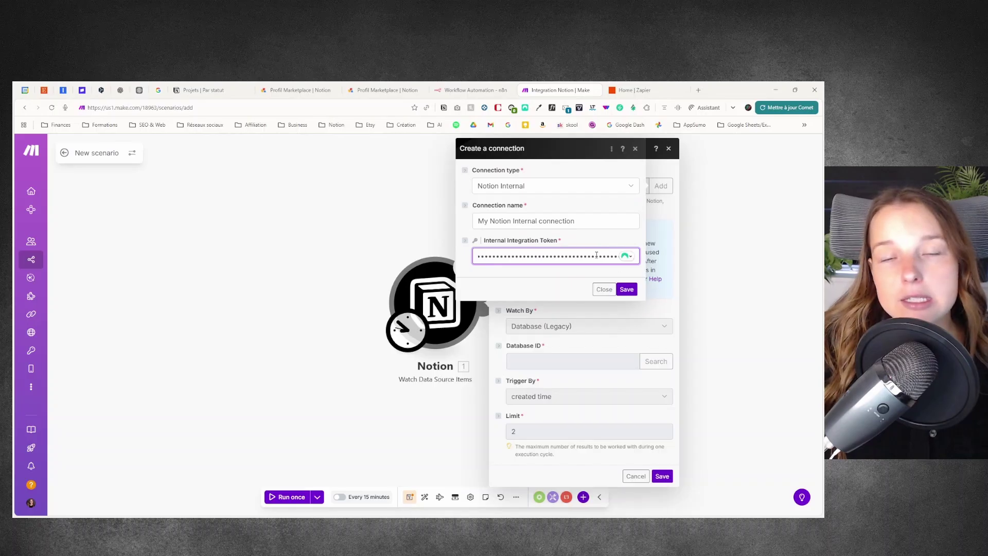
left_click(625, 290)
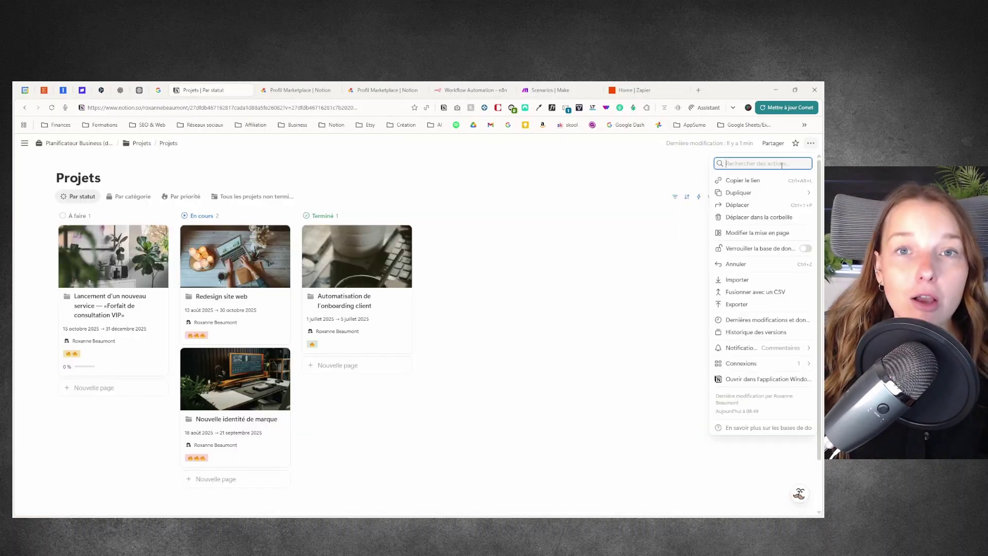
Step: Search the Projets database's Ajouter une connexion list for 'make'
mouse_move(752, 365)
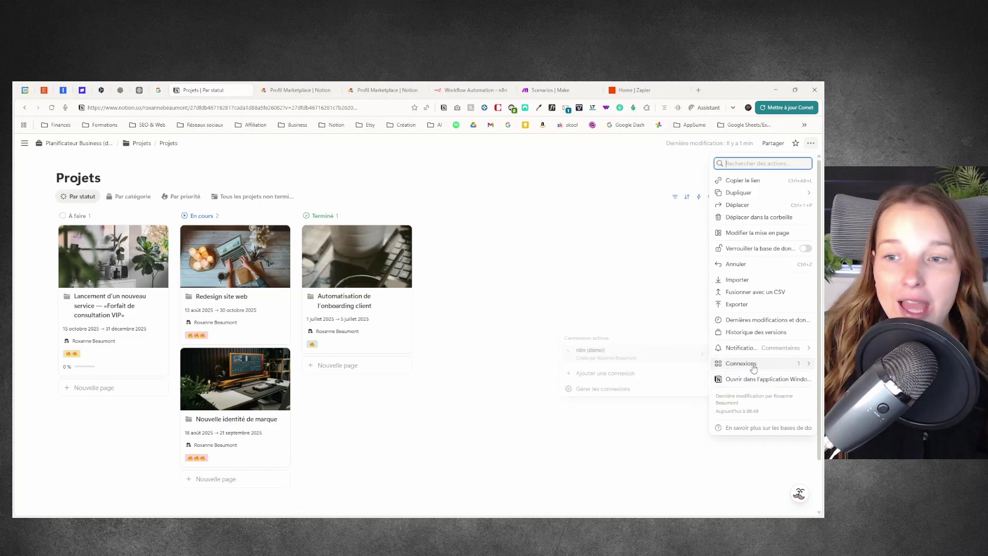
left_click(617, 375)
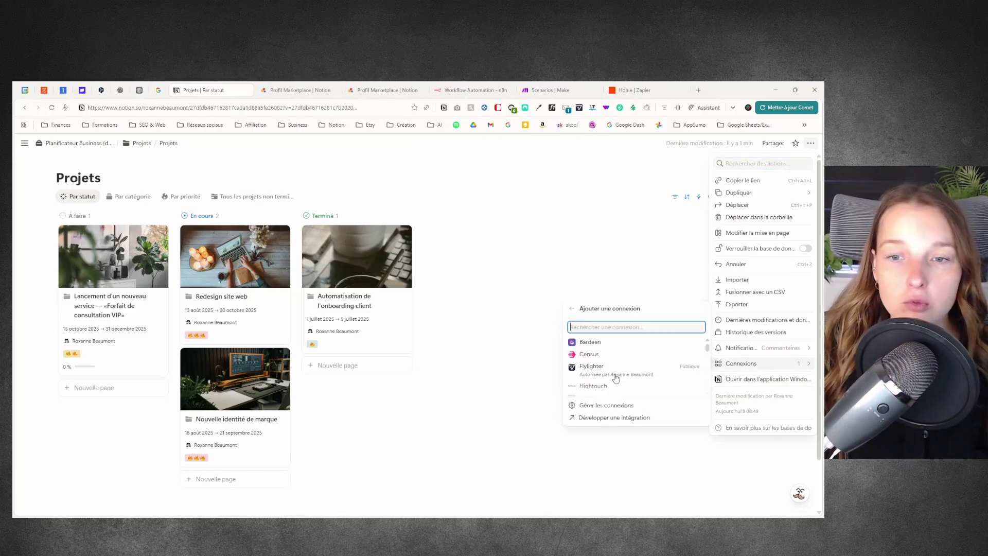
type("make")
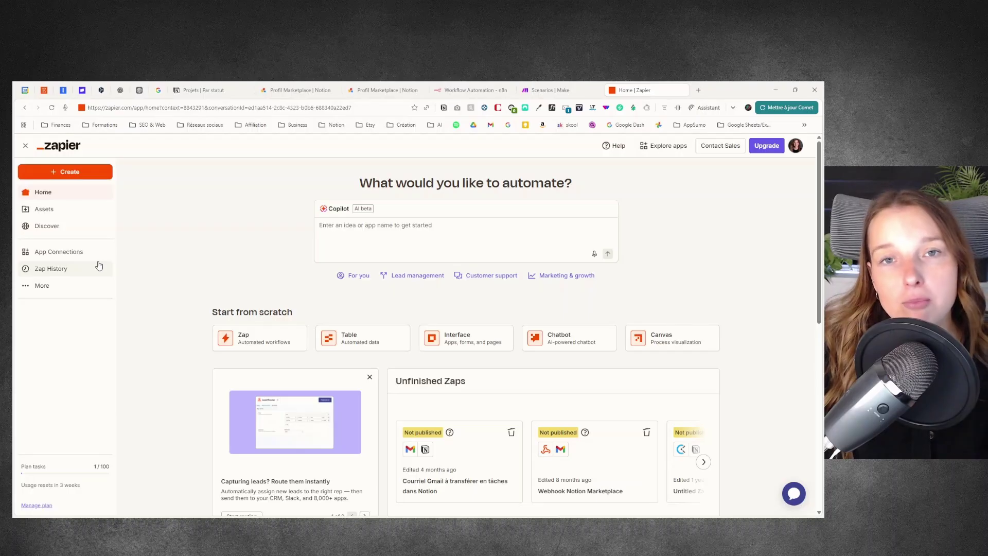
Step: Add a new Notion connection from Zapier's App Connections and begin authorizing it
left_click(72, 255)
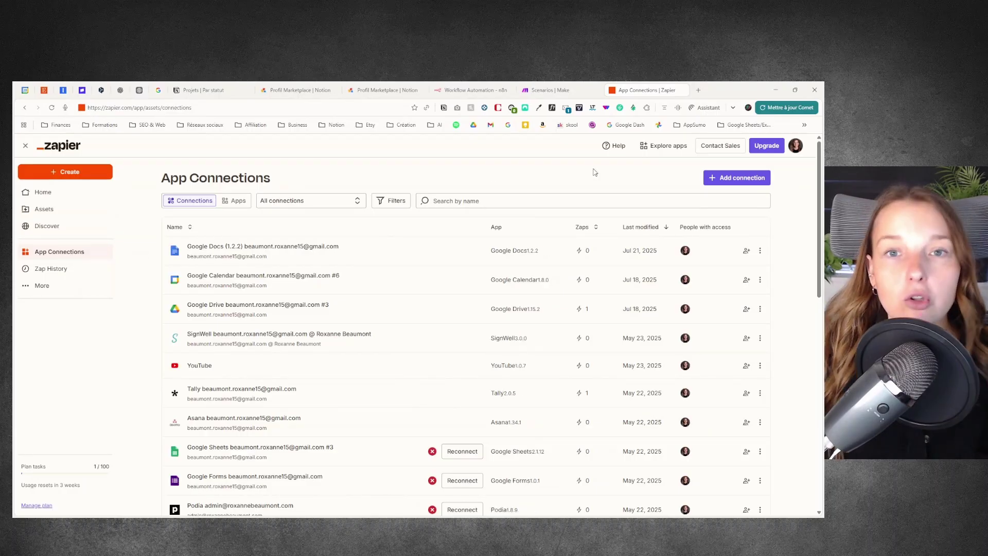
left_click(715, 178)
left_click(386, 322)
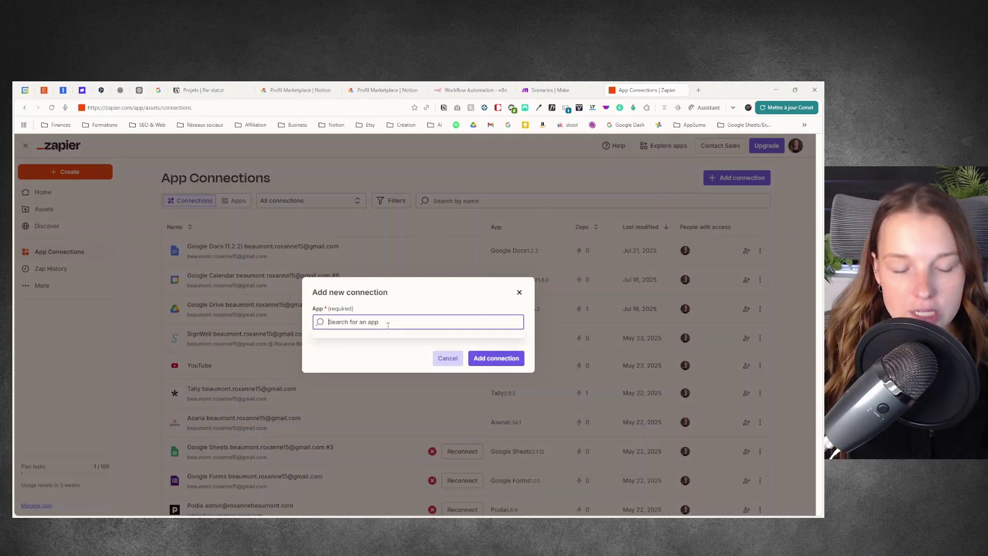
type("notio")
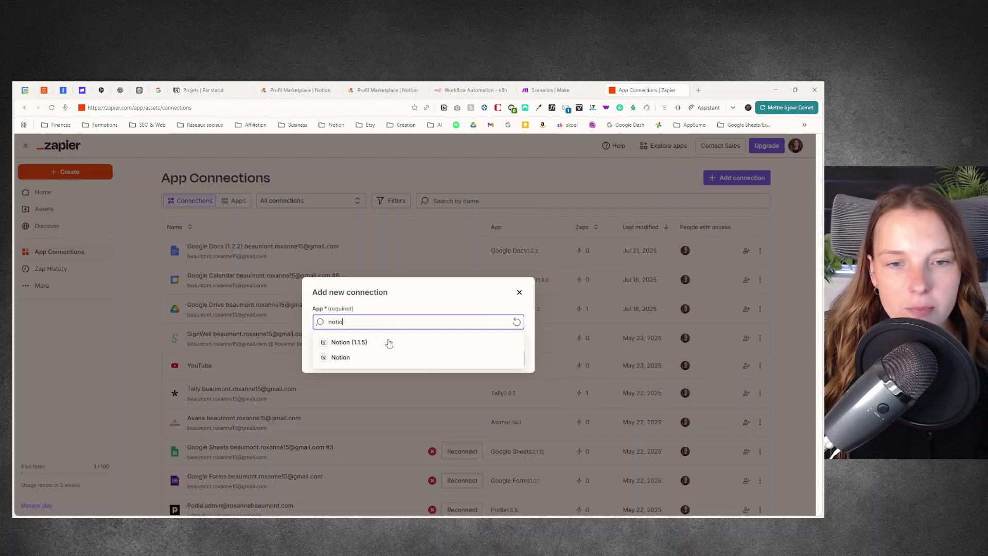
left_click(381, 359)
left_click(498, 358)
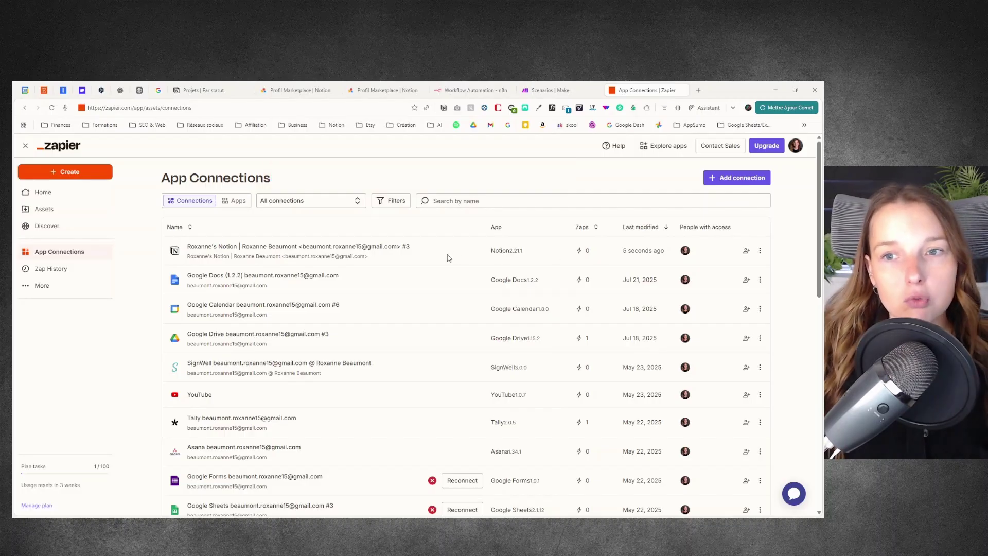
Step: Add a Notion (1.1.5) app connection in Zapier and authorize it
left_click(744, 178)
type("notion")
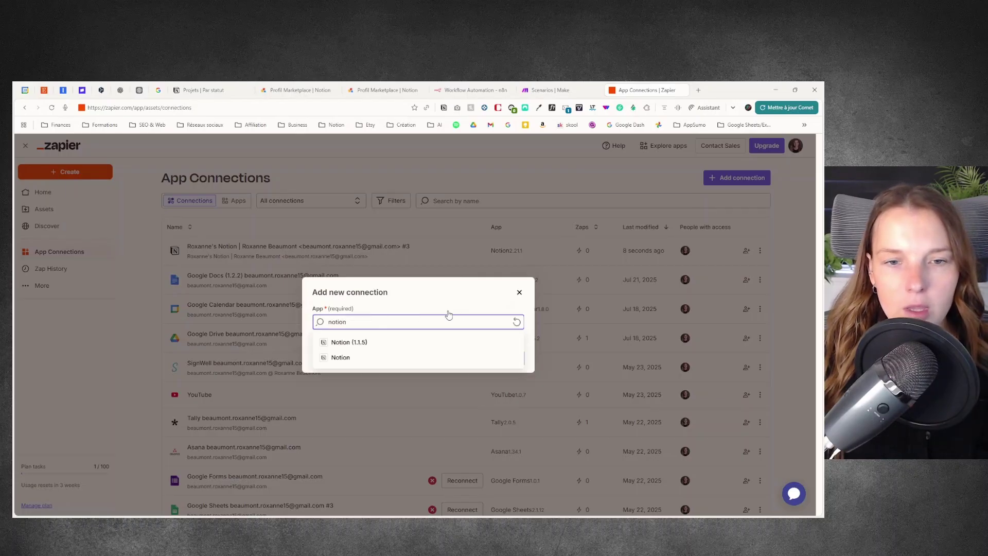
left_click(392, 342)
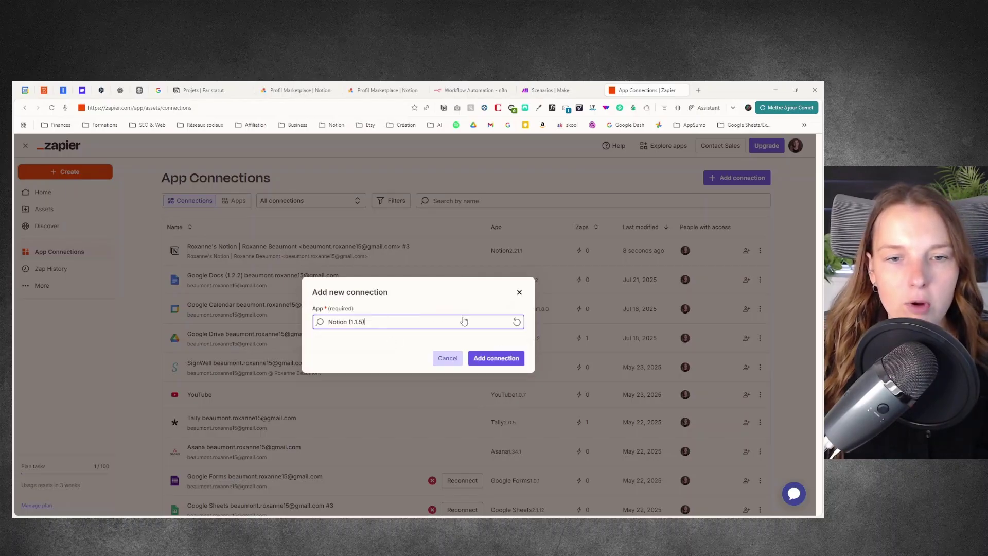
left_click(510, 359)
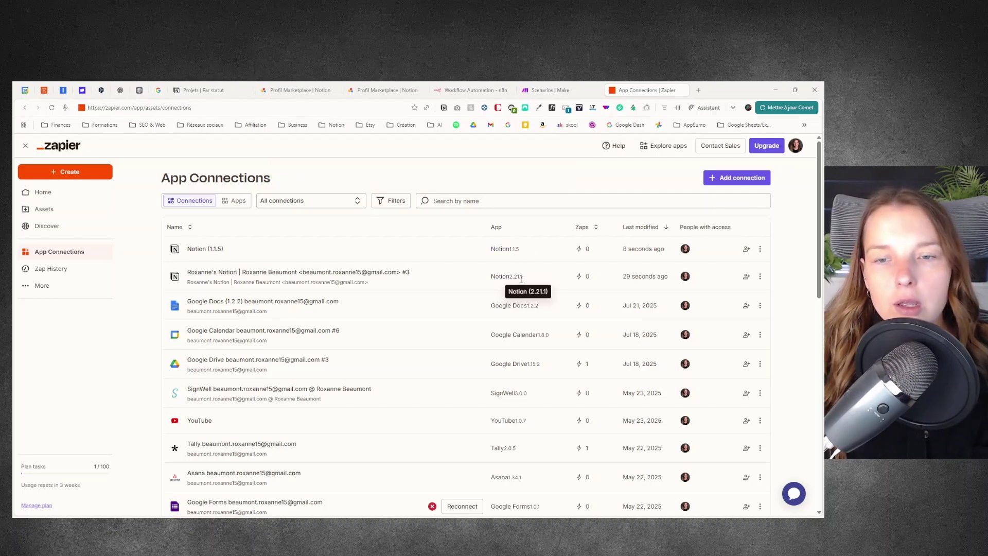
Step: Delete the Notion (1.1.5) connection from Zapier, then go to Make's Connections page
left_click(761, 248)
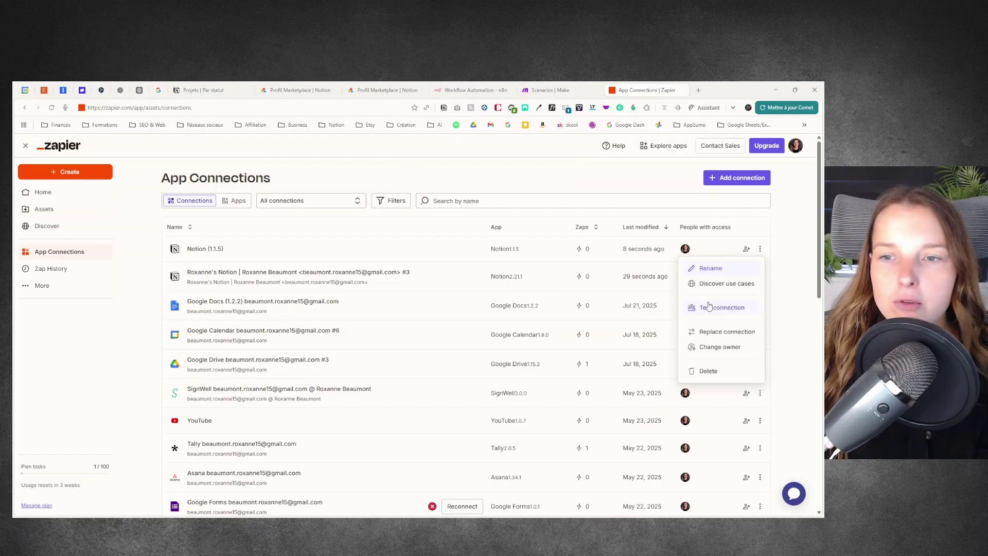
left_click(726, 371)
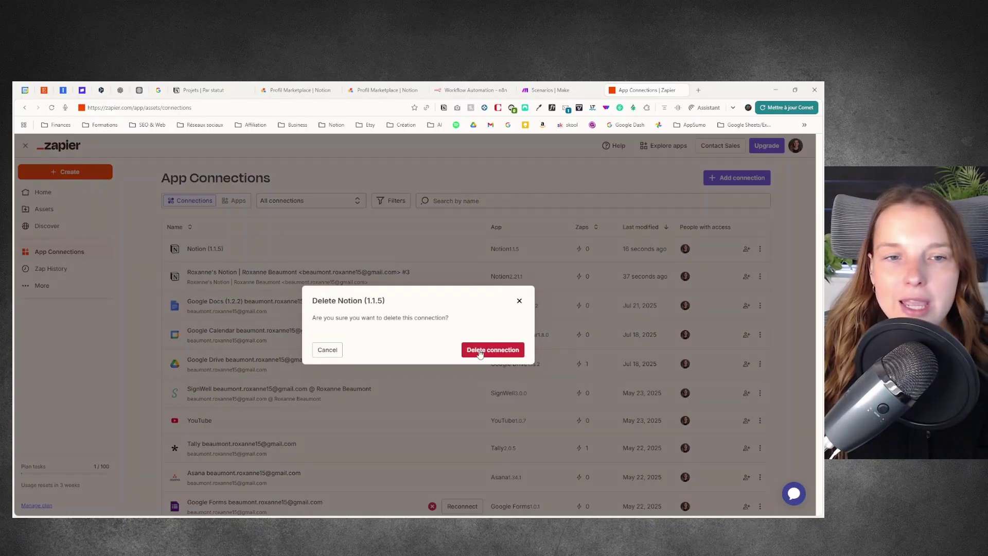
left_click(484, 349)
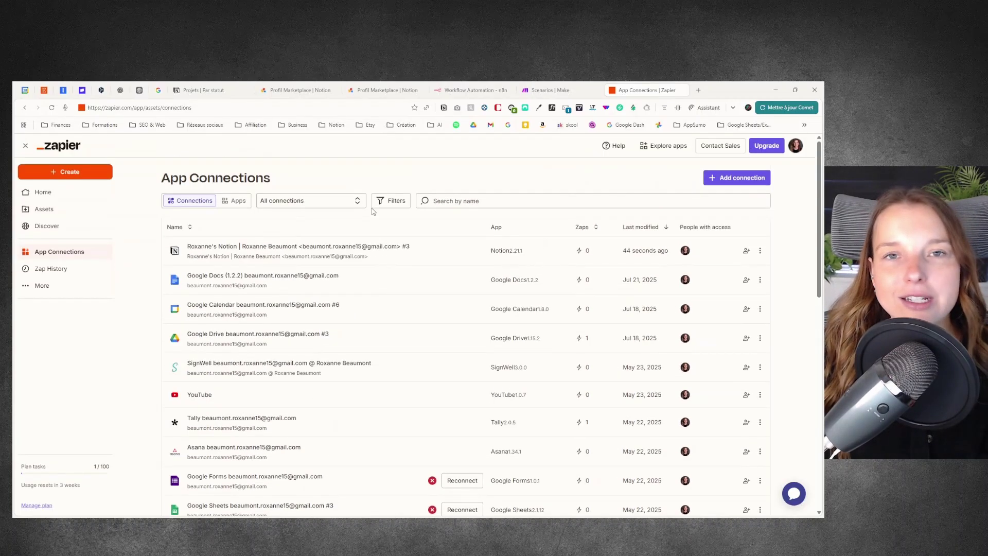
left_click(546, 91)
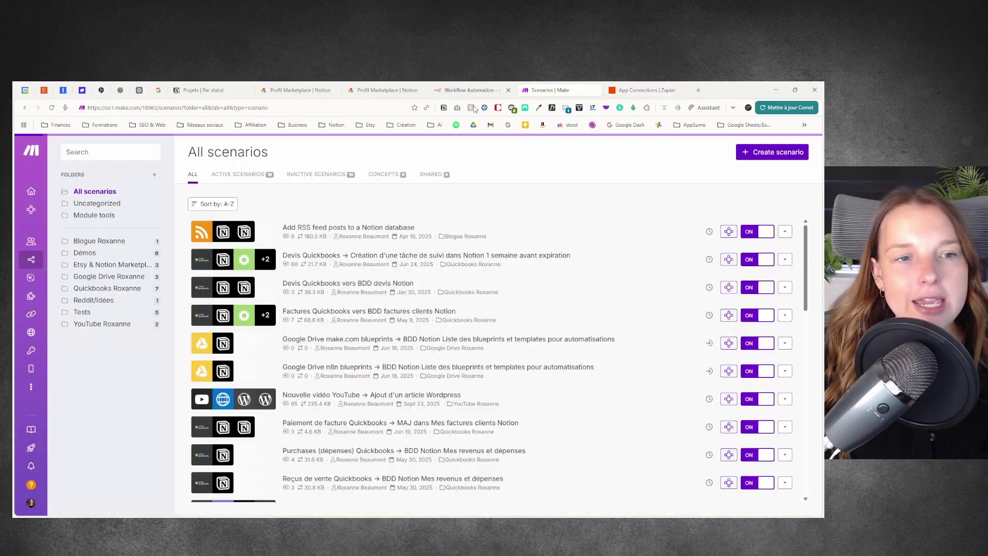
left_click(72, 316)
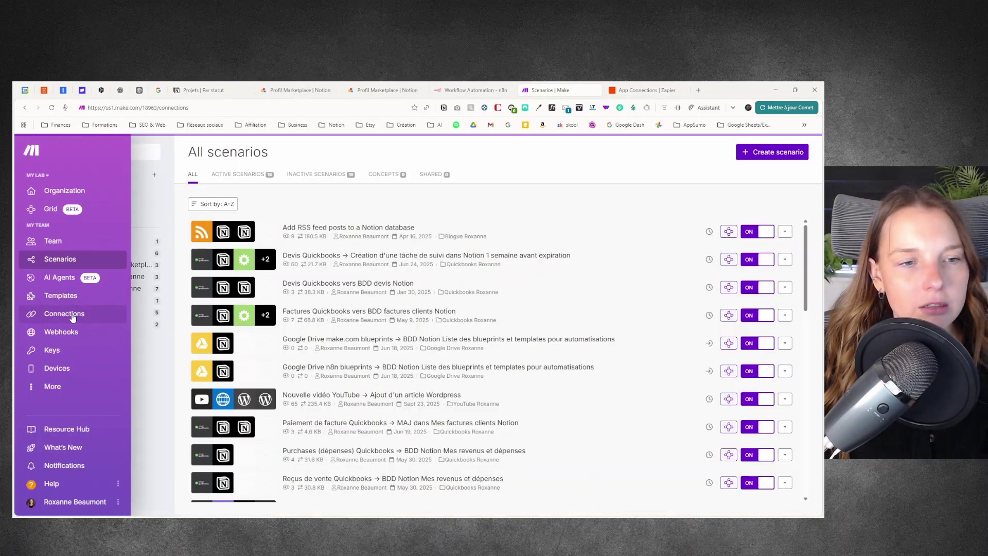
Step: Show n8n's Credentials list with the Notion and Mailer Lite accounts, then return to Projets
key("ctrl+shift+Tab")
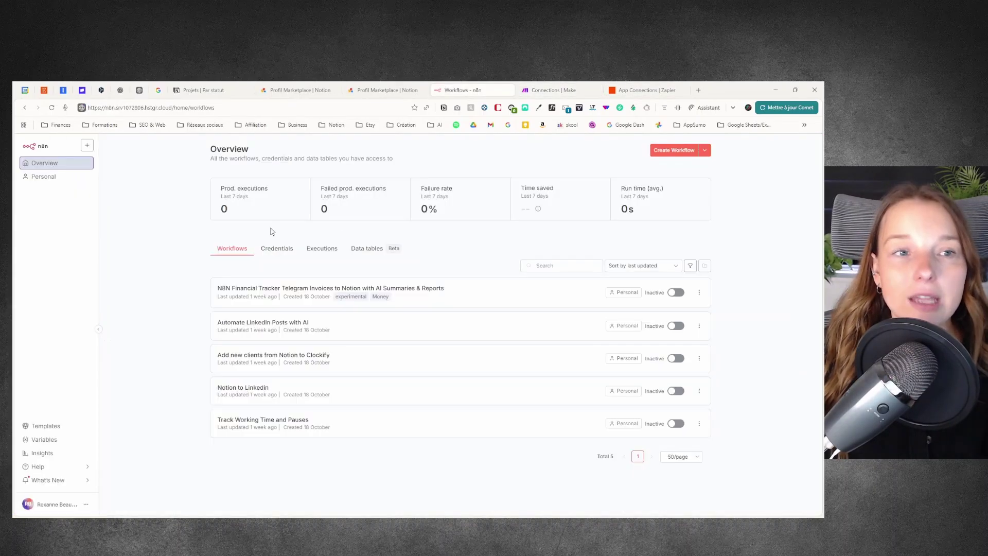
left_click(276, 248)
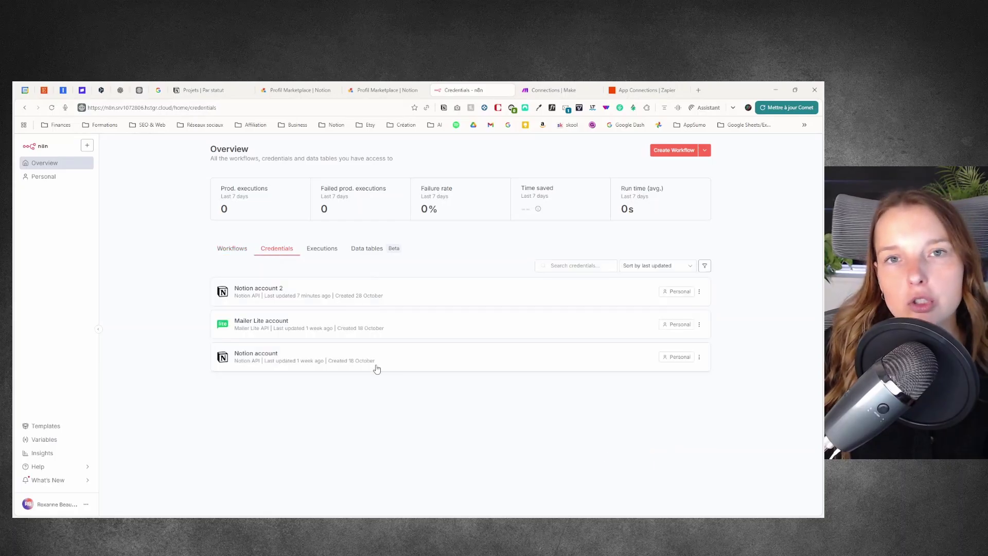
key("ctrl+shift+Tab")
key("ctrl+shift+Tab")
key("ctrl+shift+Tab")
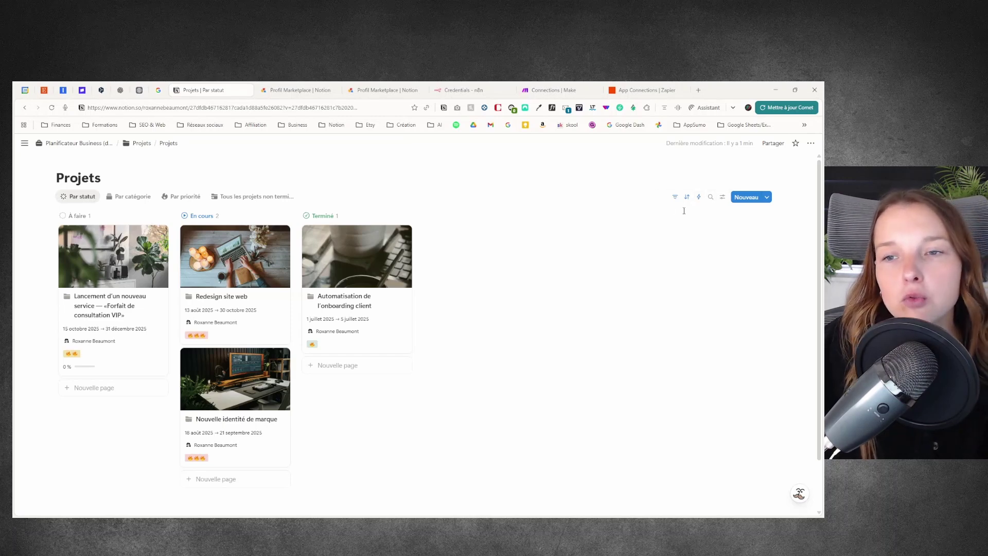
Step: Create a Projets automation named 'Test' triggered by Ajout de page with an Envoyer un webhook action
left_click(699, 198)
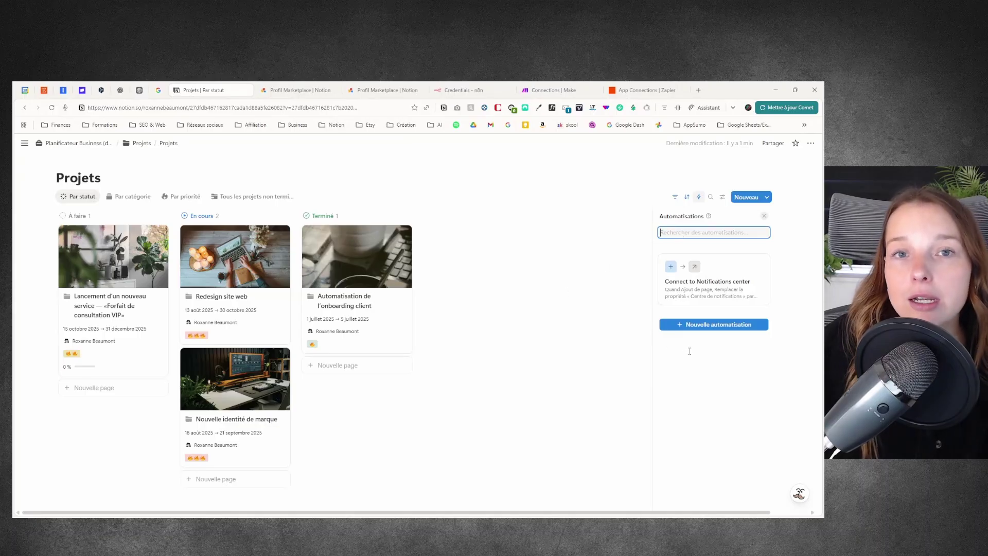
left_click(724, 325)
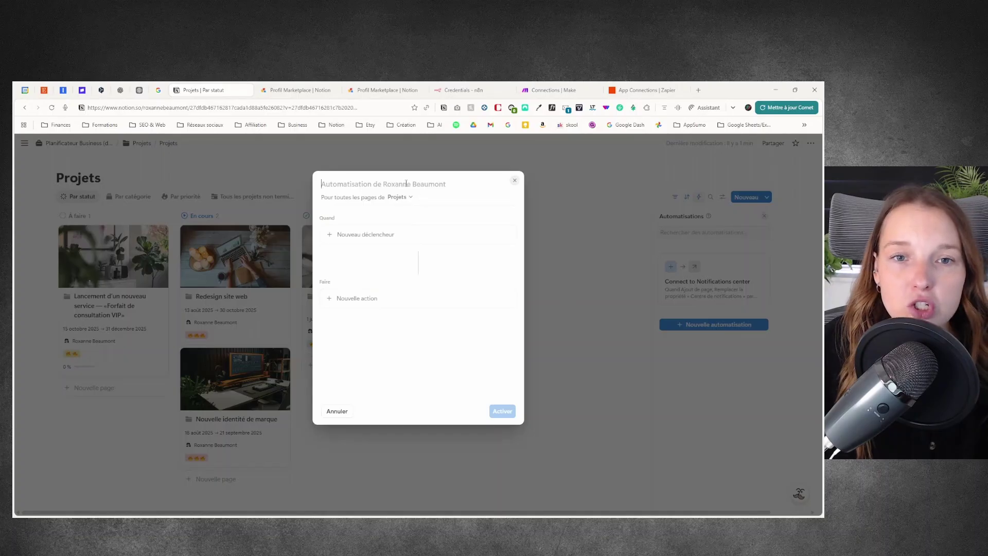
type("Test")
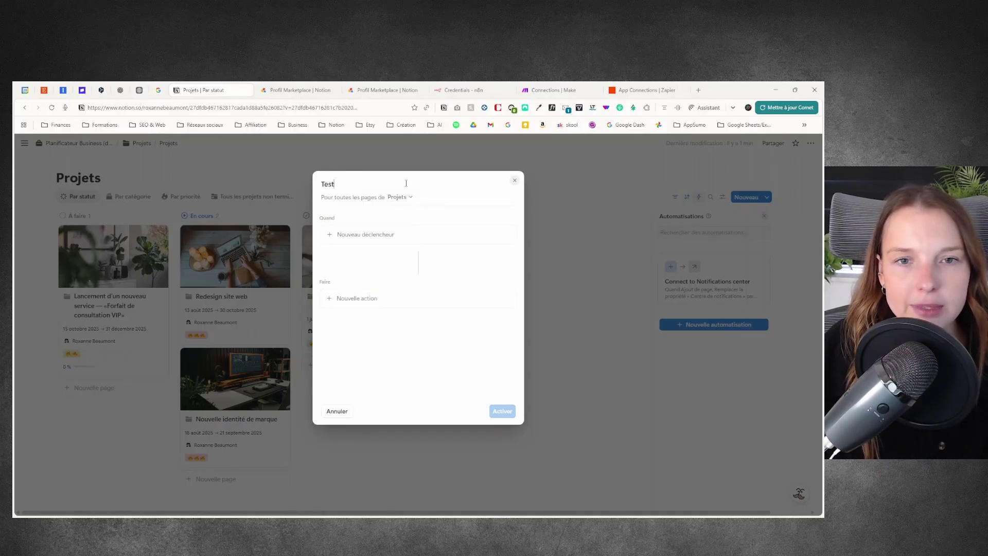
left_click(403, 240)
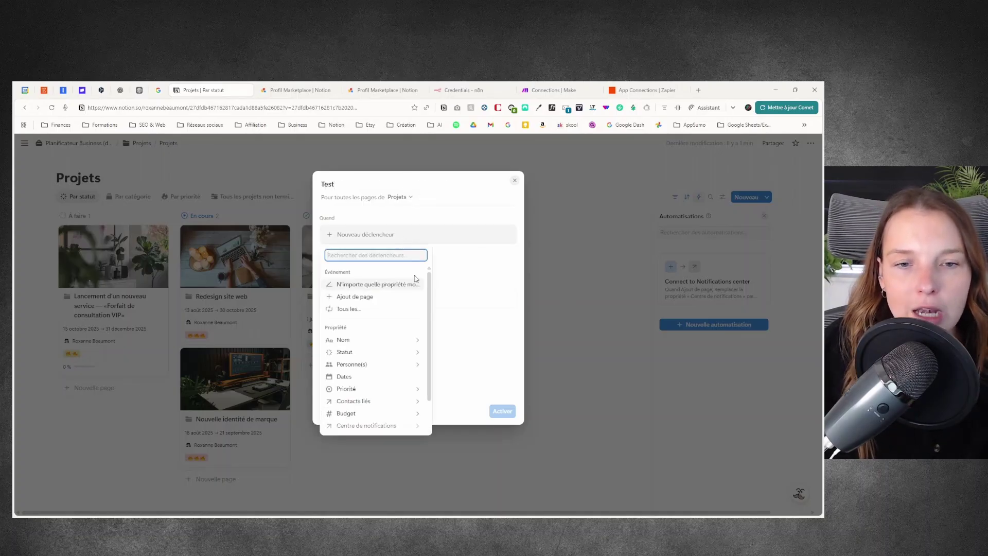
left_click(379, 298)
left_click(380, 320)
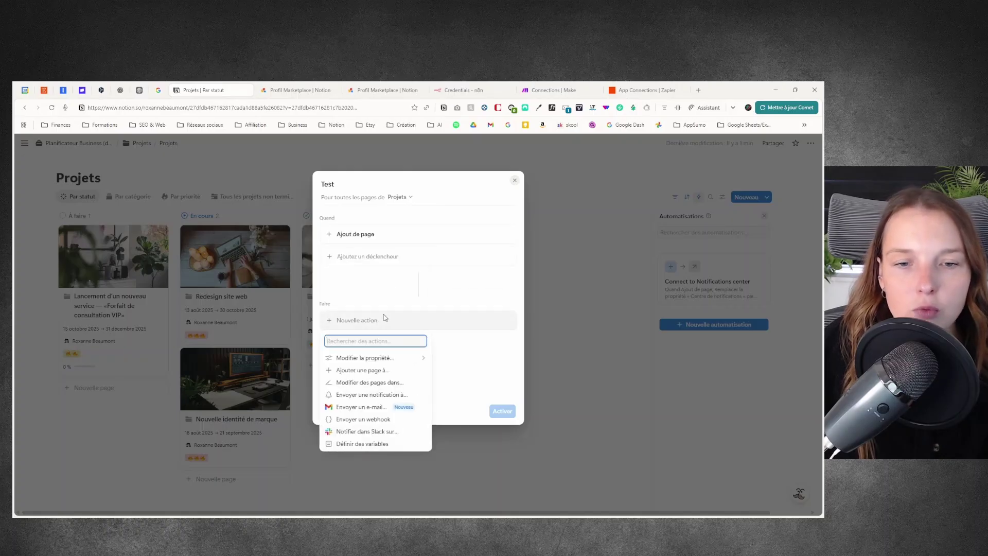
left_click(364, 421)
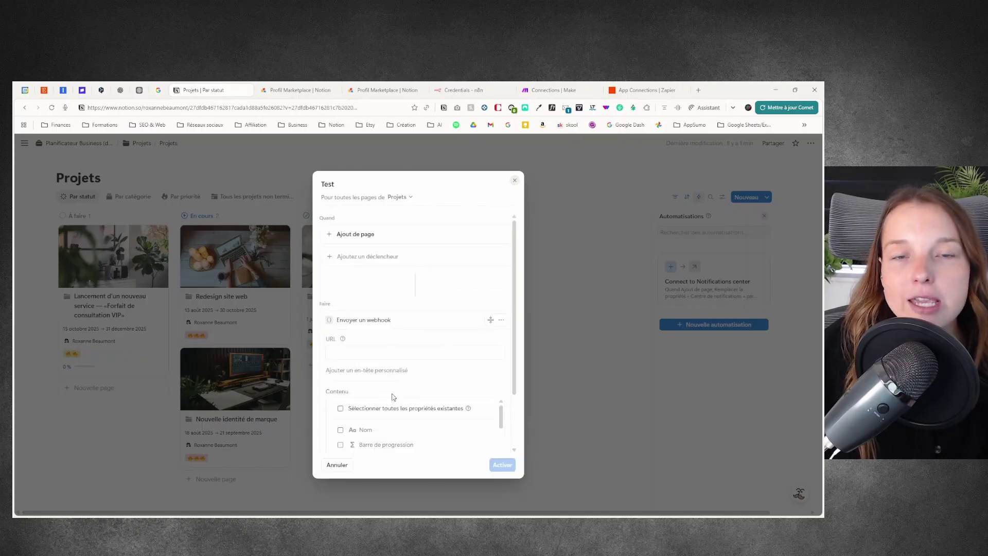
left_click(374, 354)
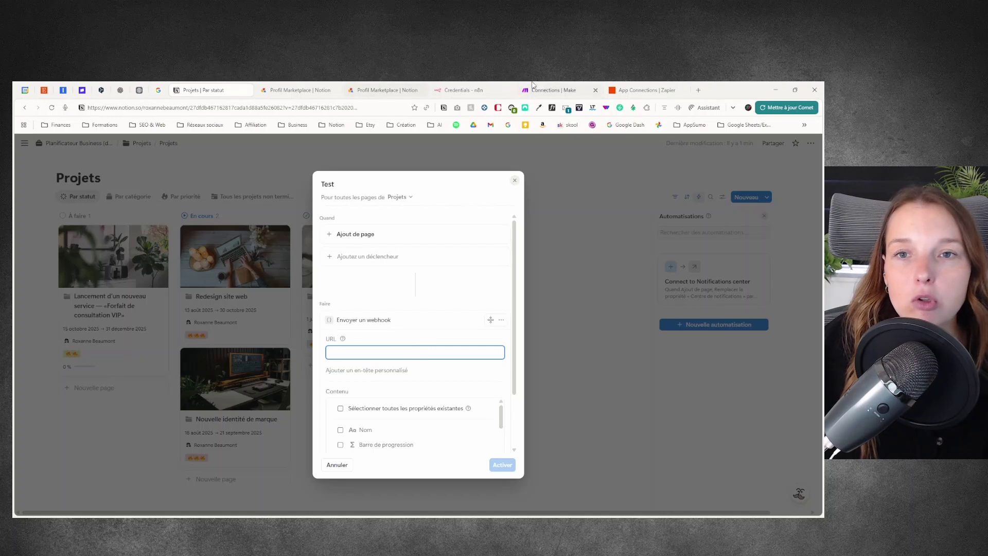
Step: Create a new Make scenario starting with a Webhooks Custom webhook trigger
left_click(561, 89)
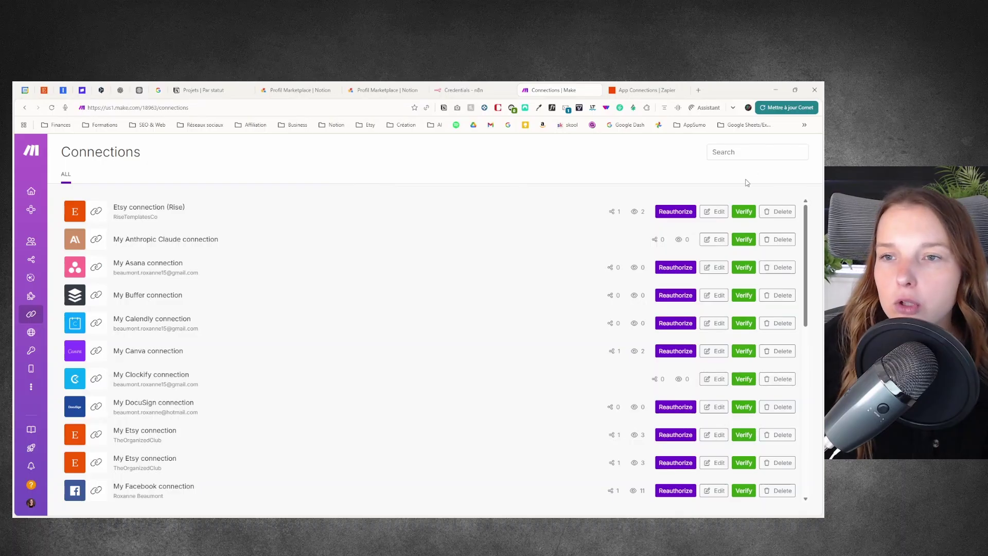
left_click(60, 259)
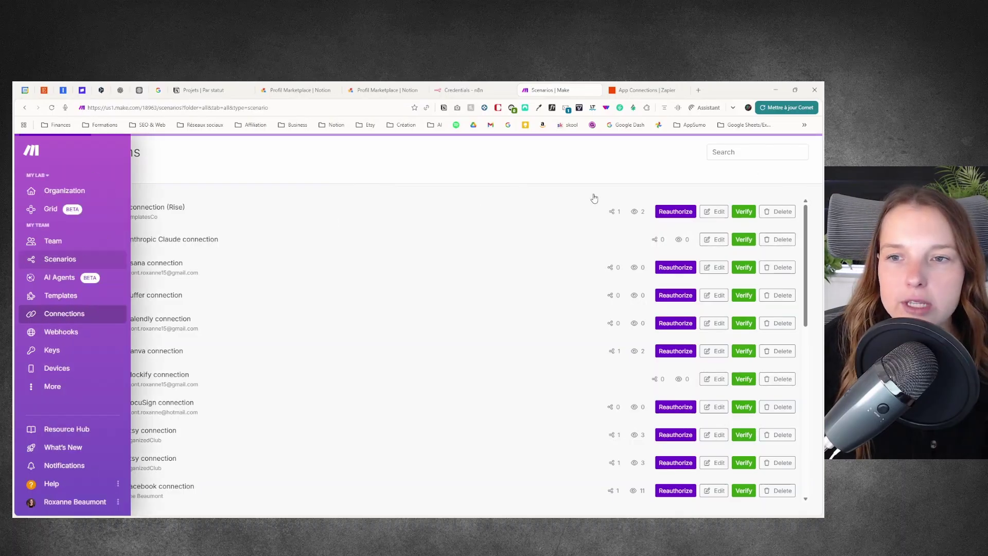
left_click(782, 154)
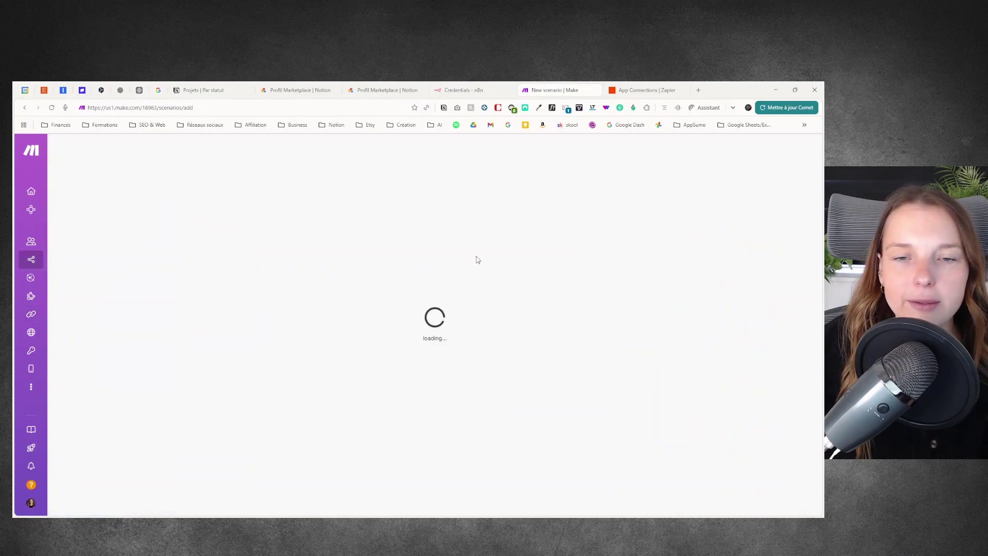
left_click(516, 350)
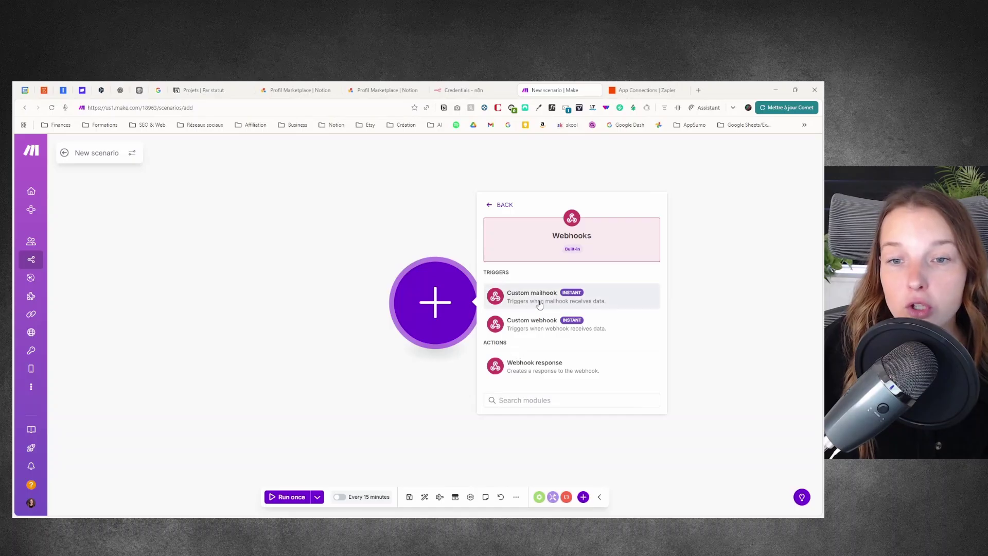
left_click(538, 333)
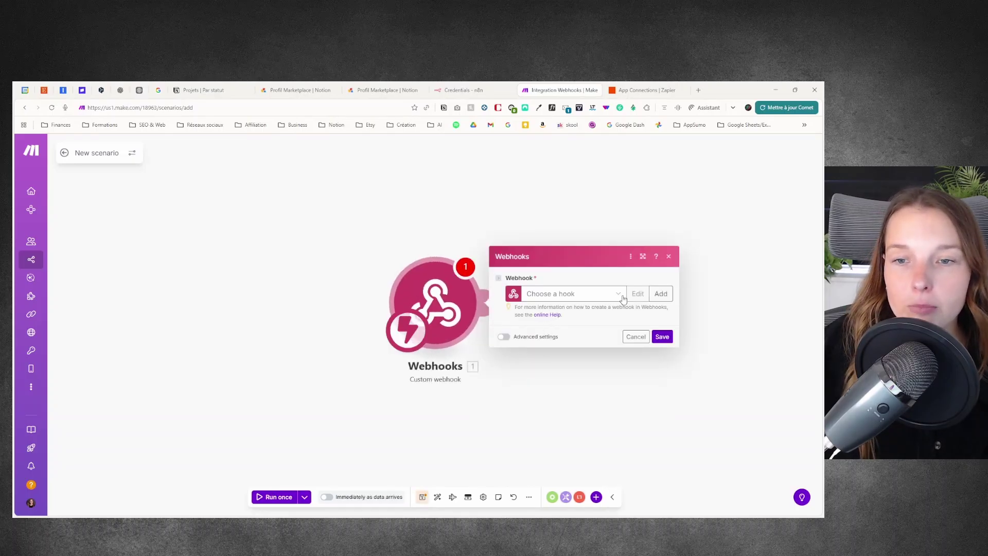
Step: Add a new webhook named 'Démo-youtube', copy its address, and save the trigger
left_click(620, 295)
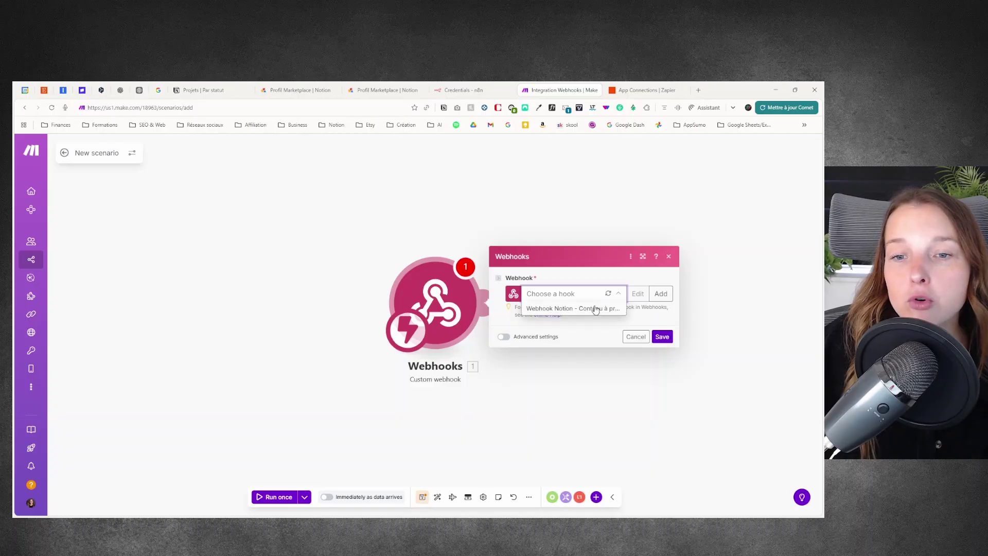
left_click(661, 294)
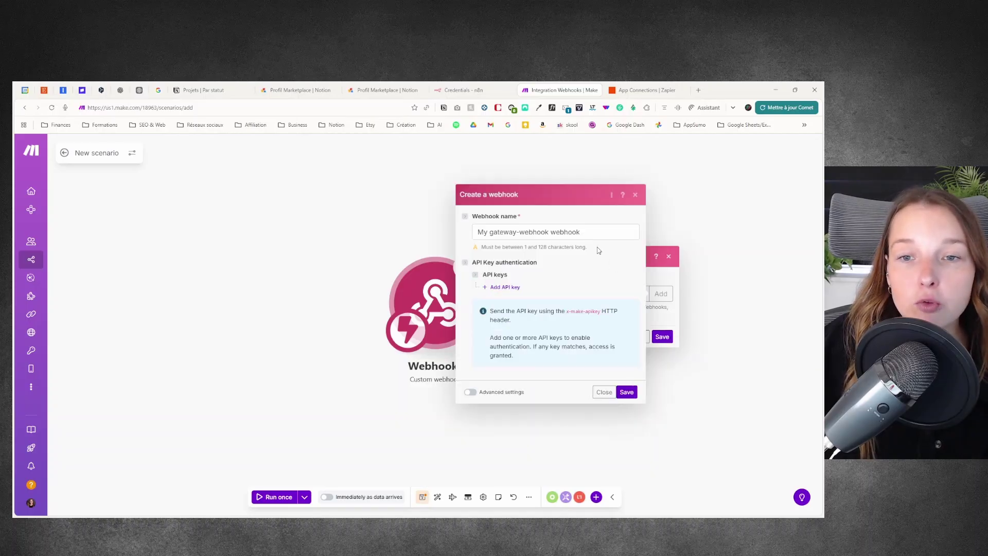
triple_click(623, 231)
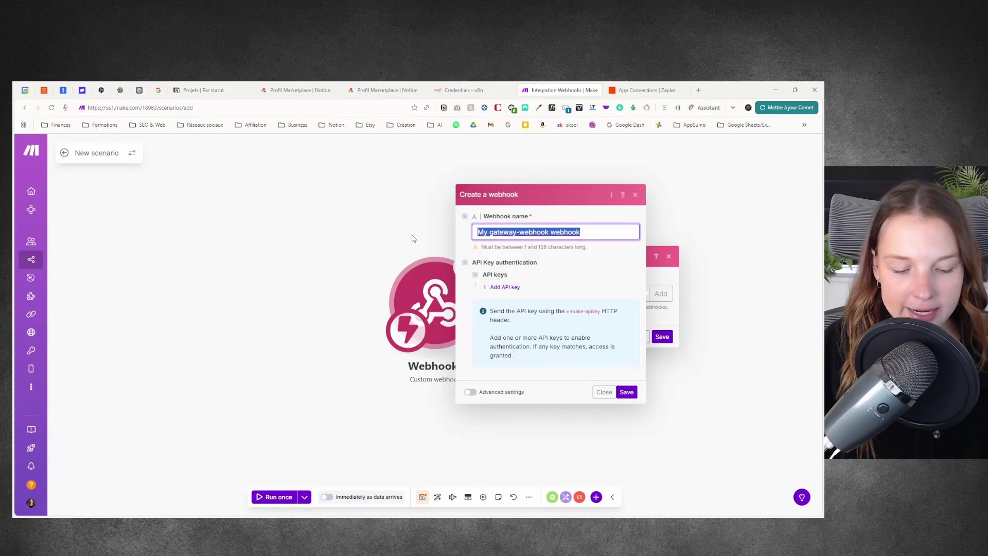
type("Démo")
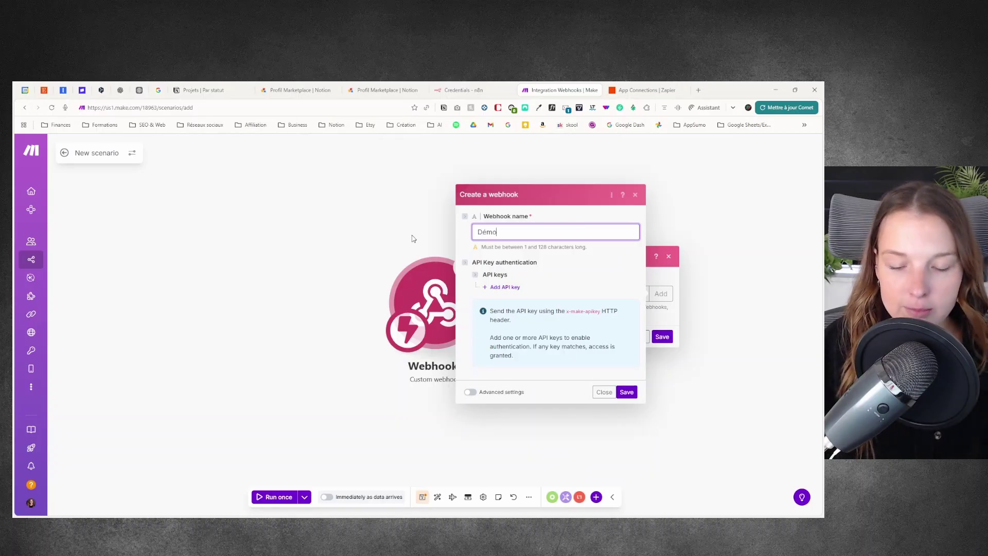
type("-youtube")
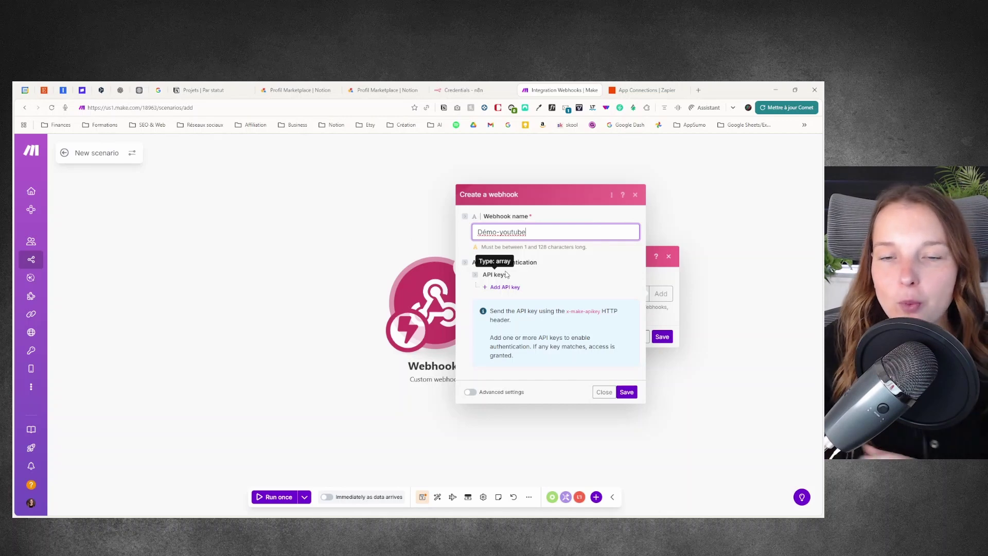
left_click(626, 392)
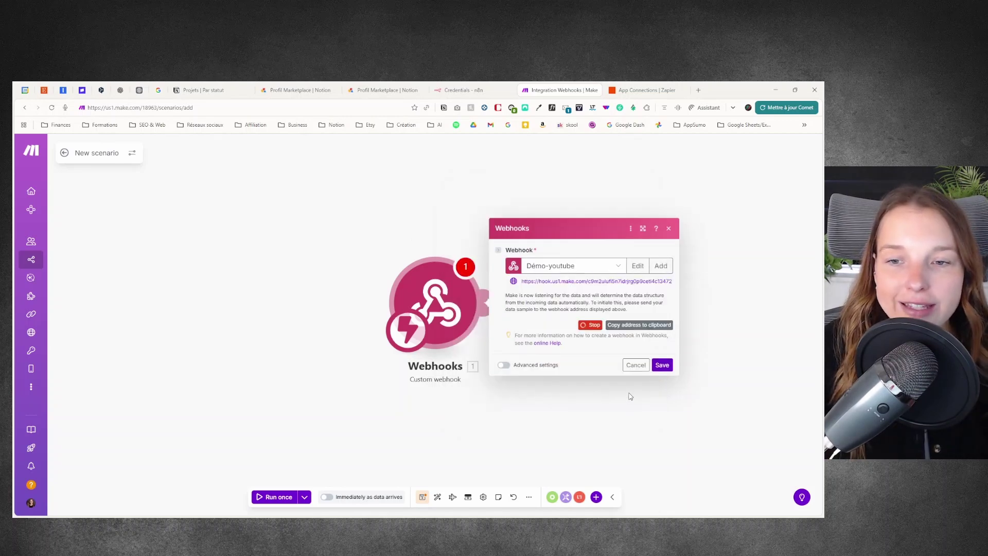
left_click(631, 329)
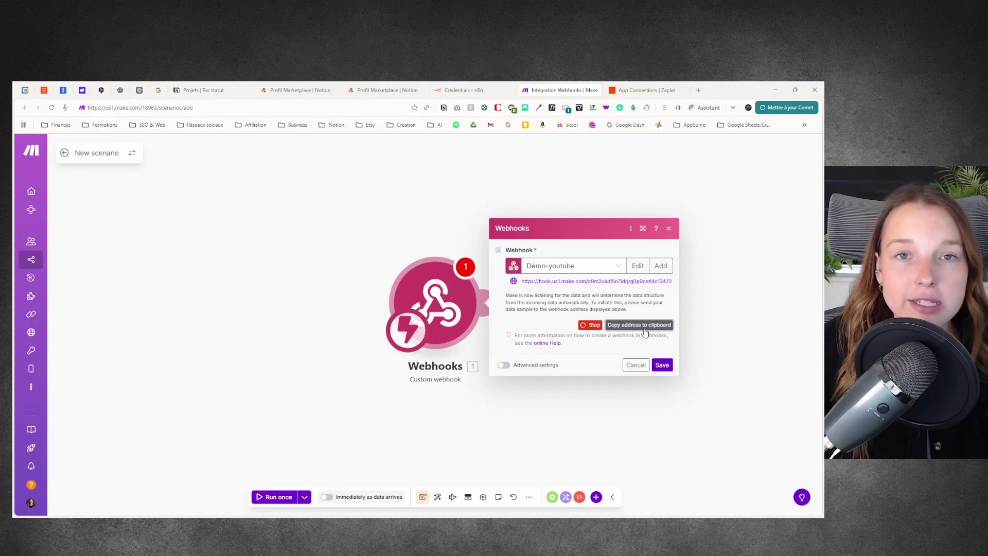
left_click(662, 365)
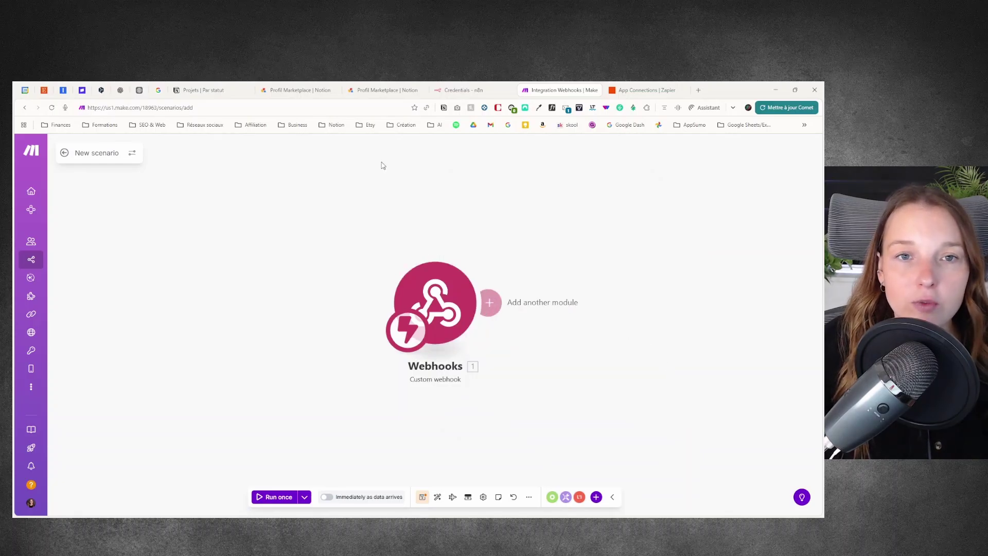
Step: Paste the Make webhook address into the Test automation's URL field
left_click(205, 91)
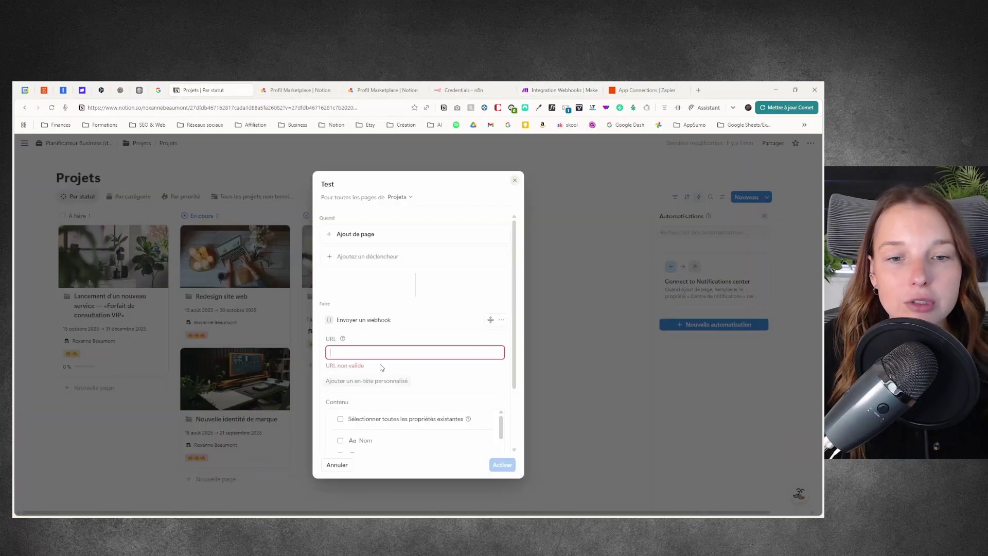
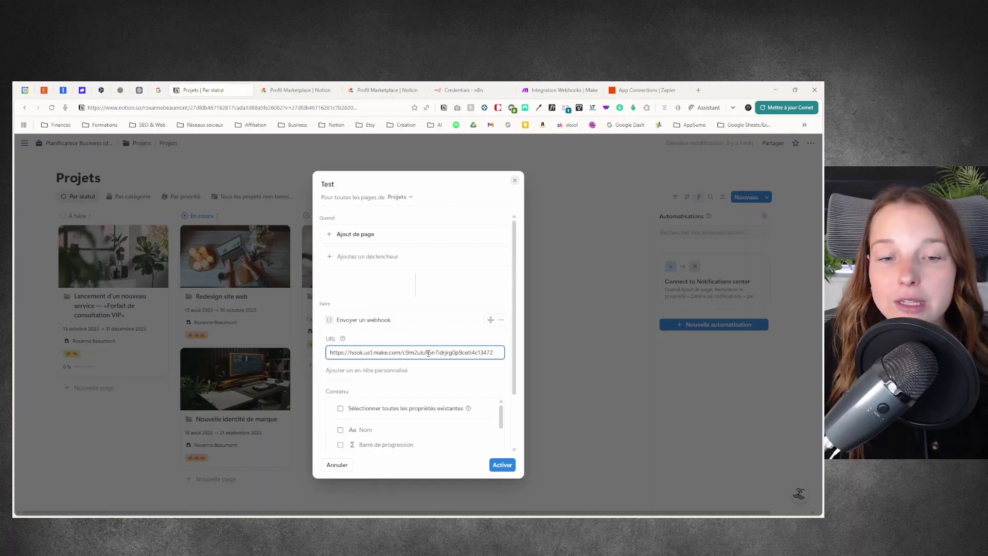
scroll(423, 394, "down", 2)
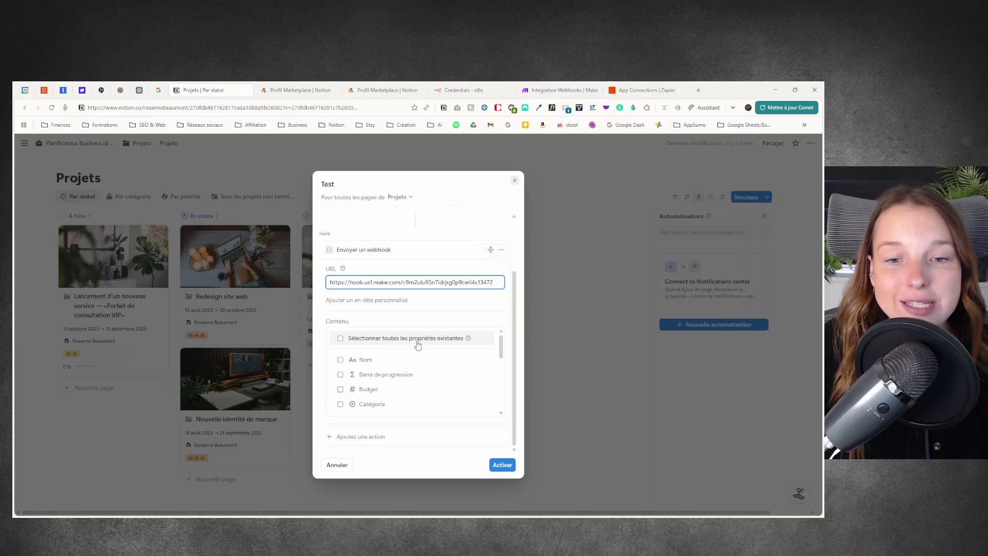
scroll(429, 371, "down", 3)
scroll(428, 371, "down", 2)
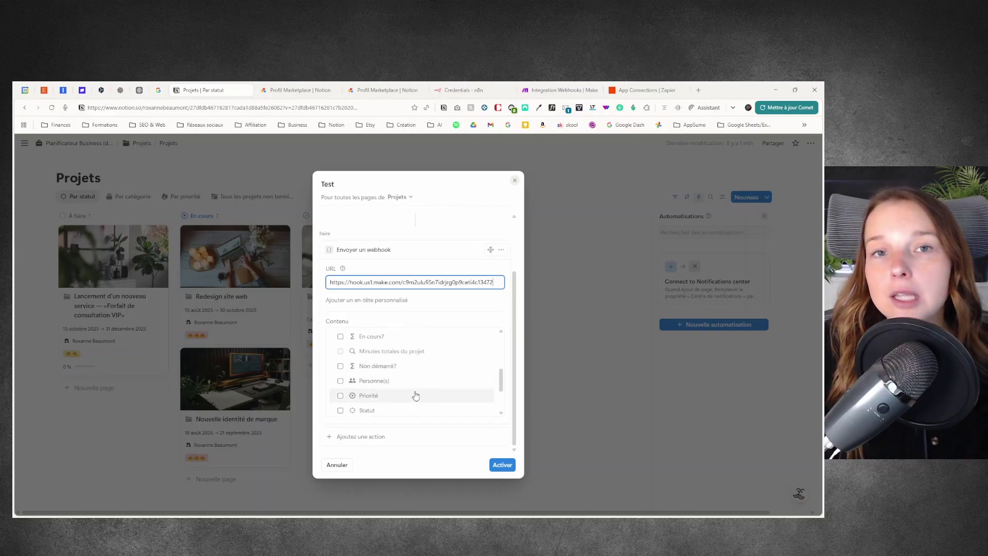
scroll(416, 396, "up", 6)
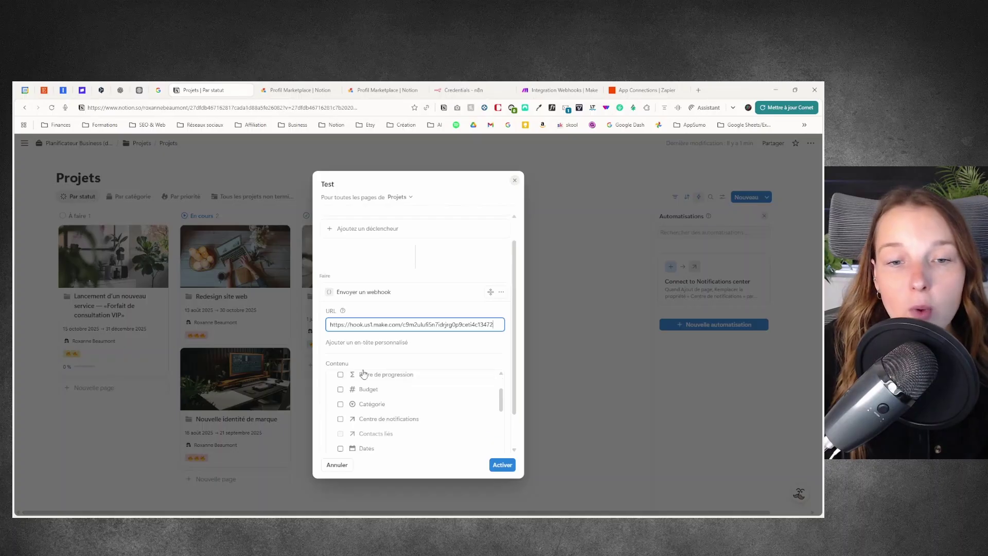
scroll(364, 374, "up", 2)
scroll(446, 403, "down", 3)
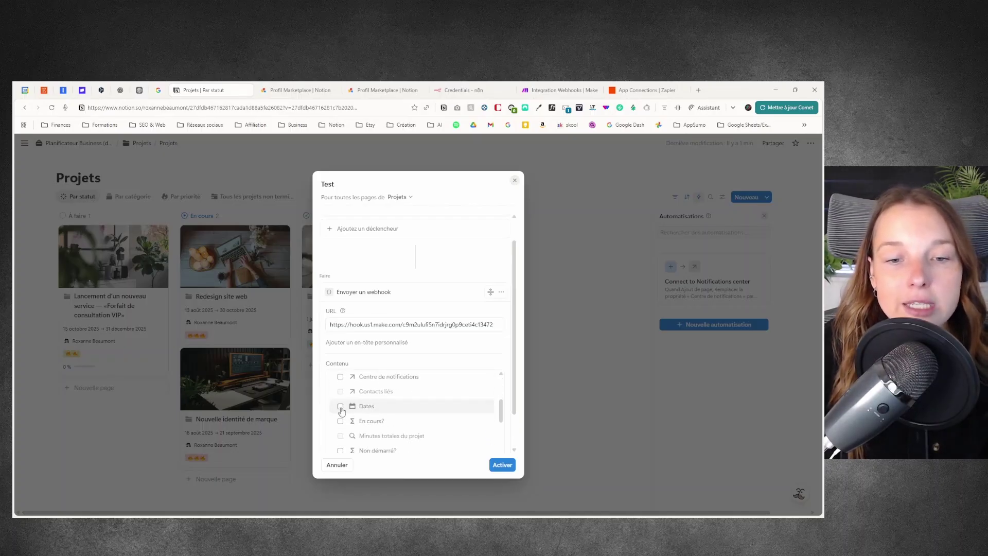
scroll(463, 405, "down", 4)
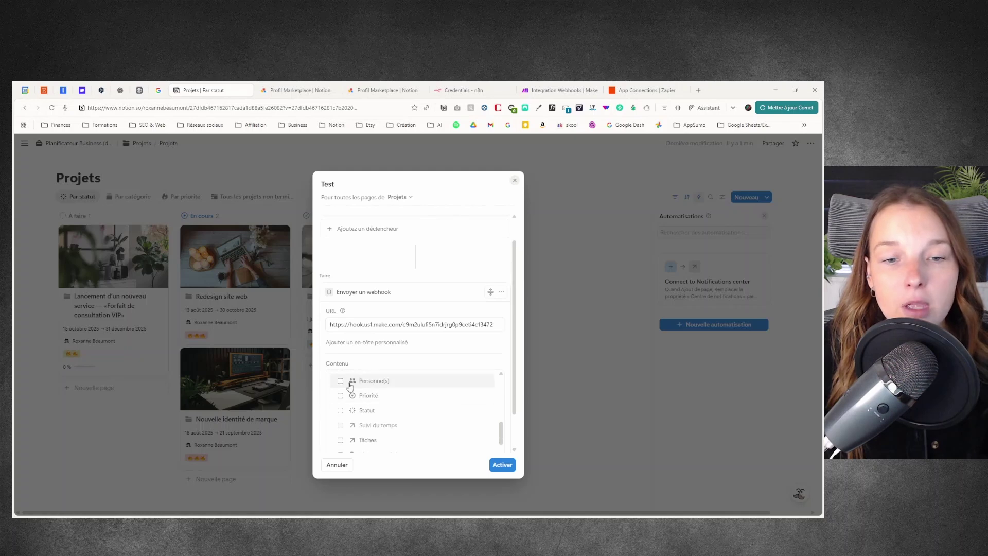
Step: Include Priorité and Statut in the webhook content and activate the Test automation
left_click(341, 395)
left_click(341, 410)
scroll(463, 412, "down", 2)
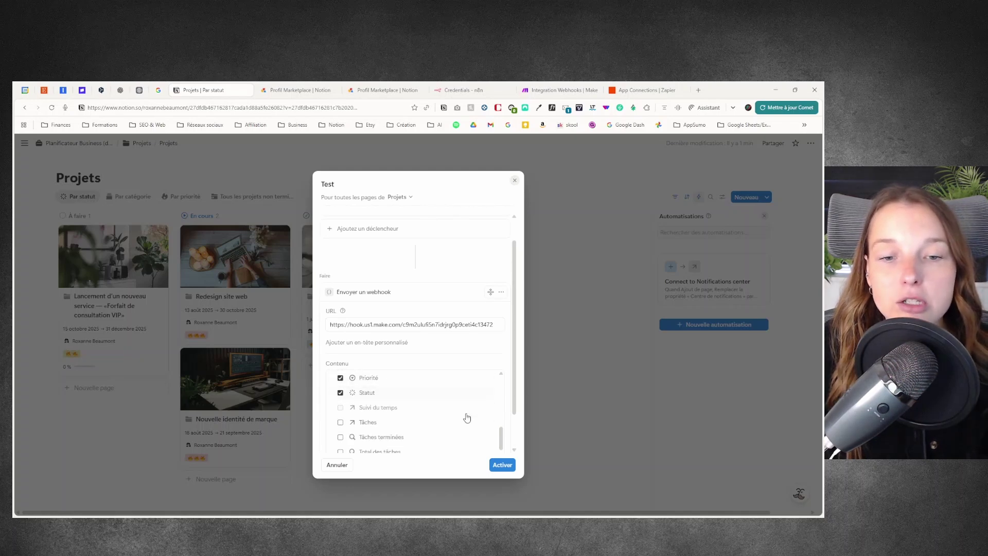
scroll(464, 411, "down", 1)
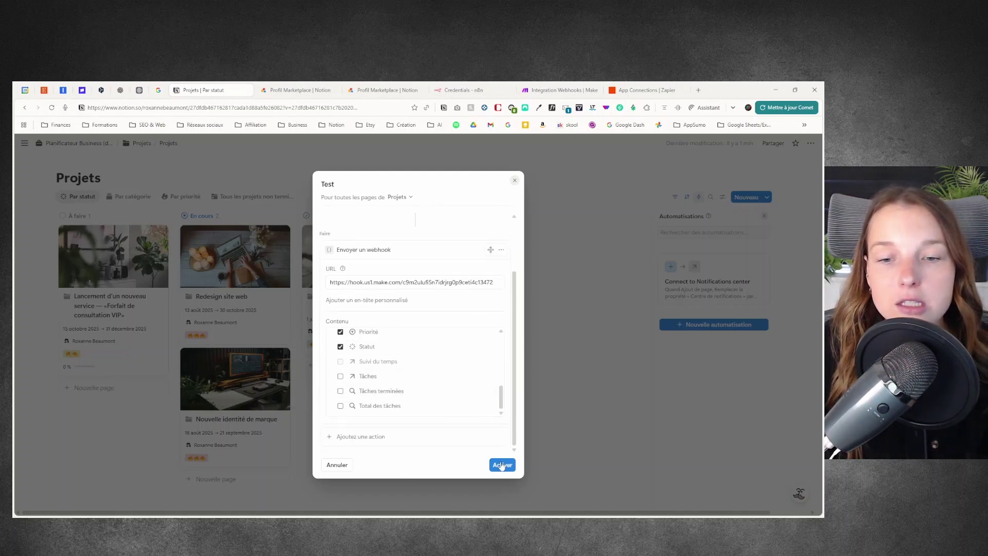
left_click(503, 465)
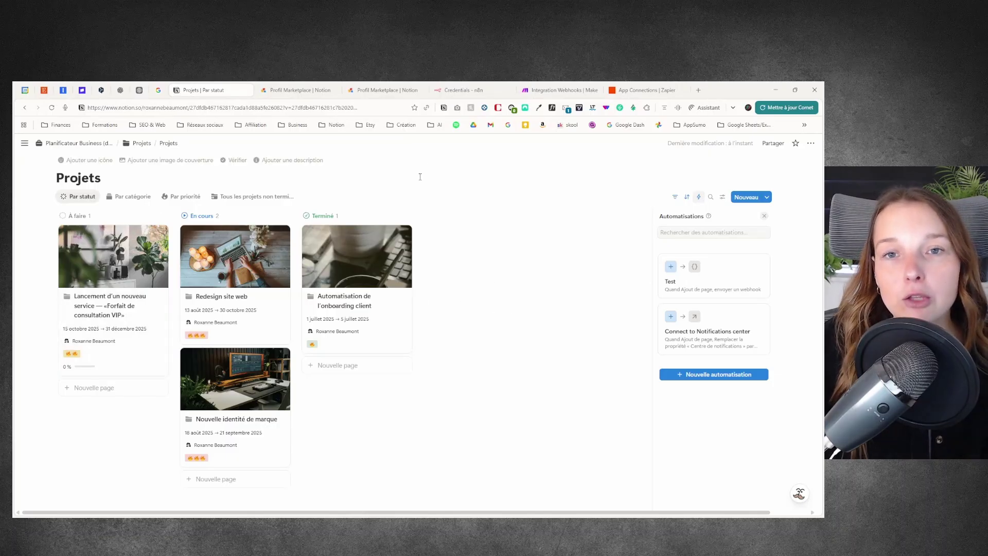
left_click(561, 90)
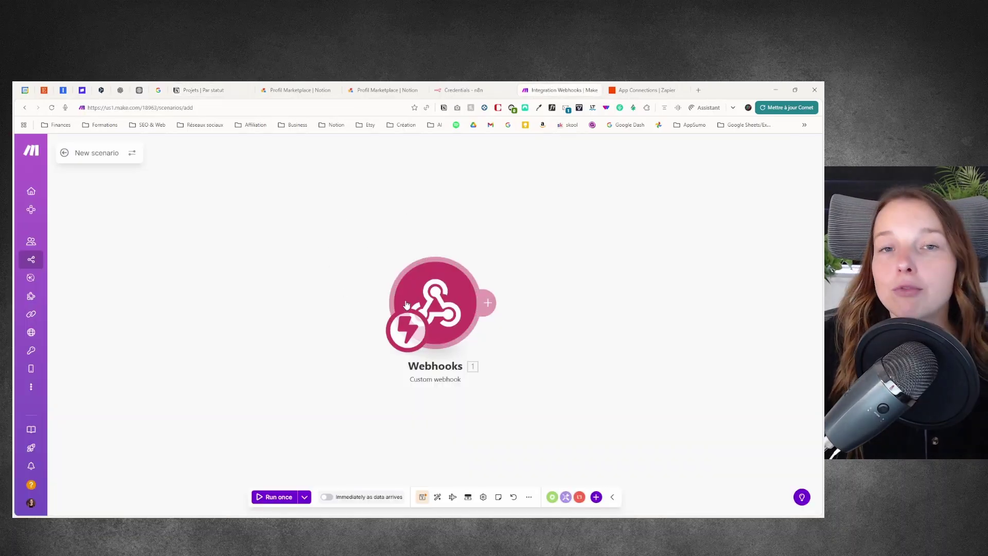